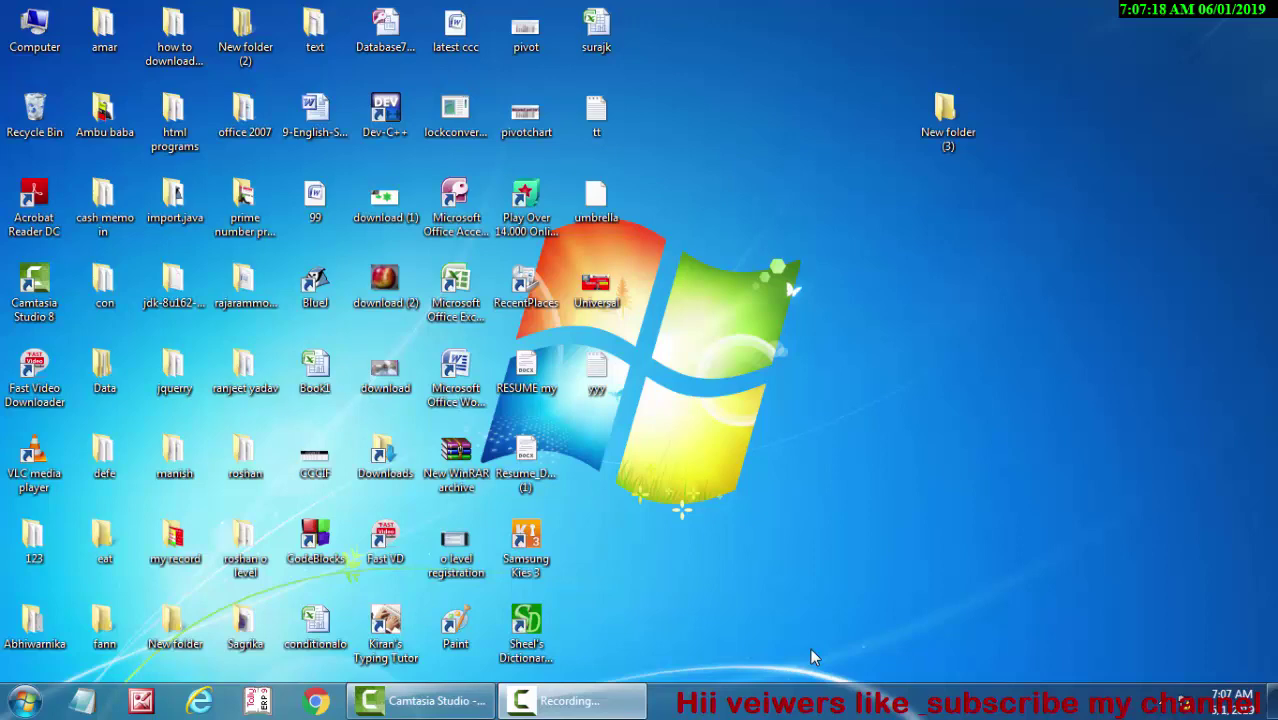
Refresh the desktop and launch Microsoft Office Access 2007 from its shortcut.
right_click(730, 162)
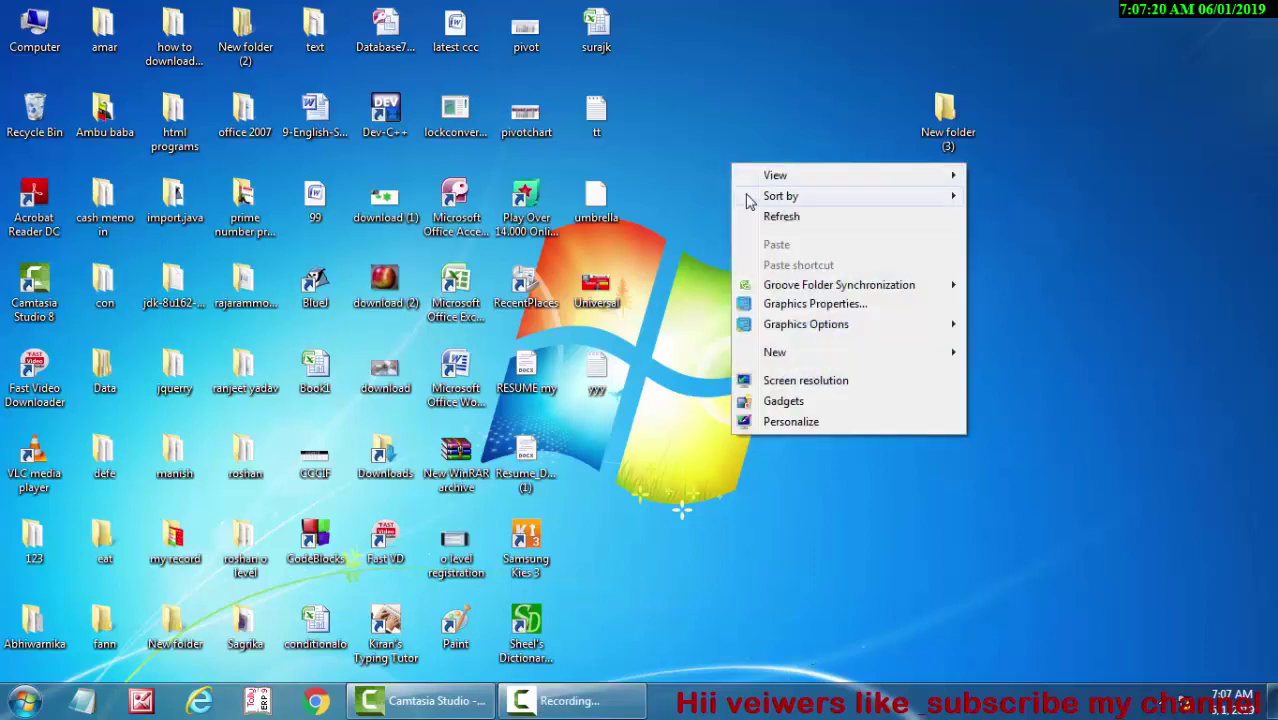
left_click(755, 214)
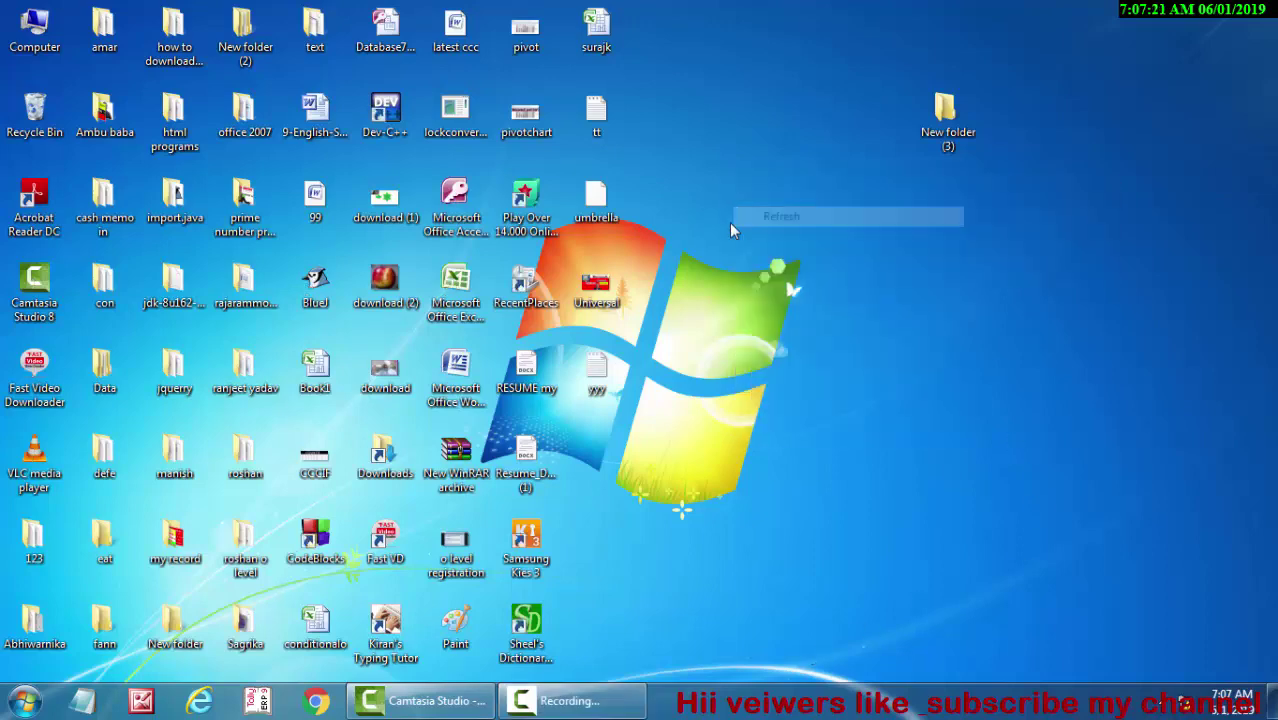
left_click(477, 226)
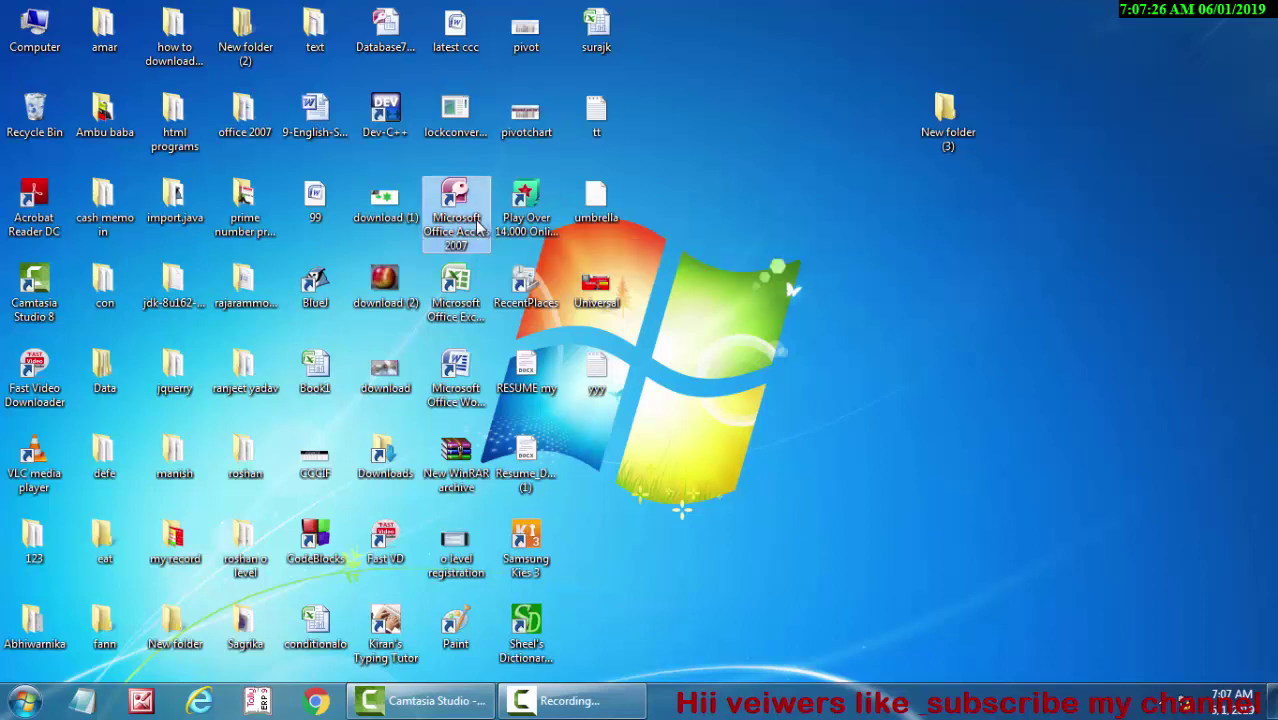
double_click(477, 226)
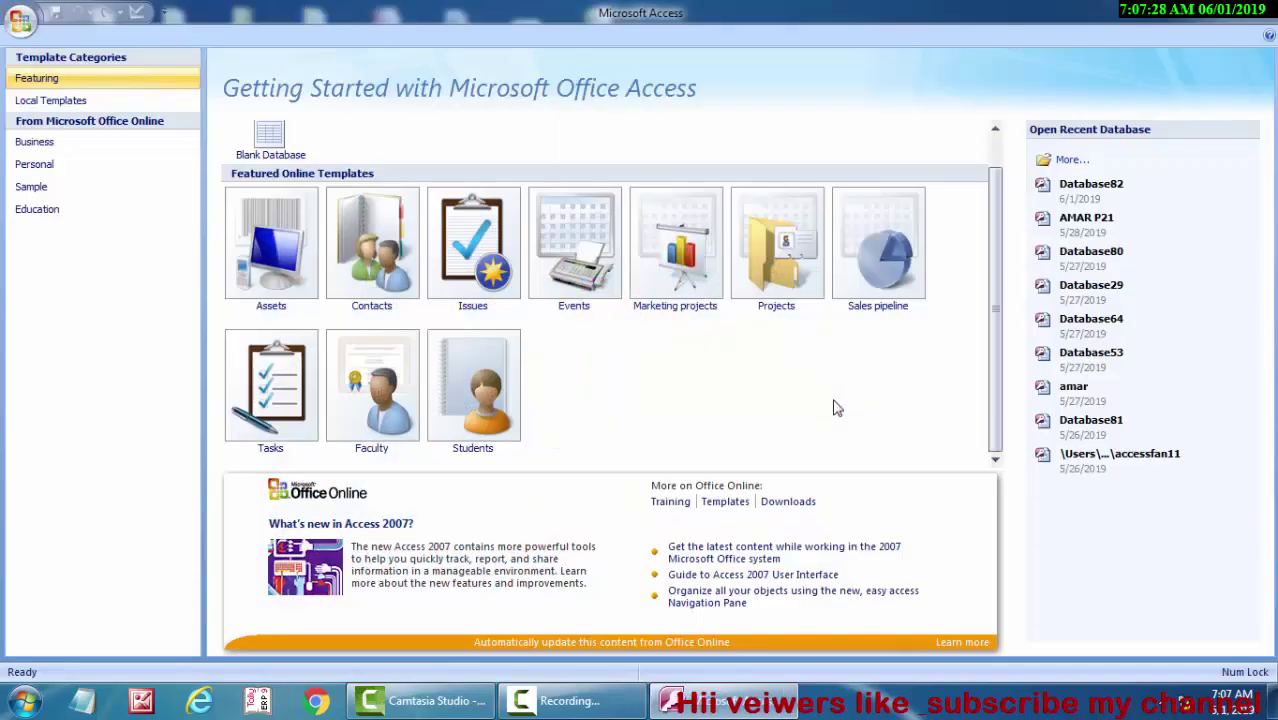
Open Database82 from recent databases, then open the house form and house table datasheet.
left_click(1140, 190)
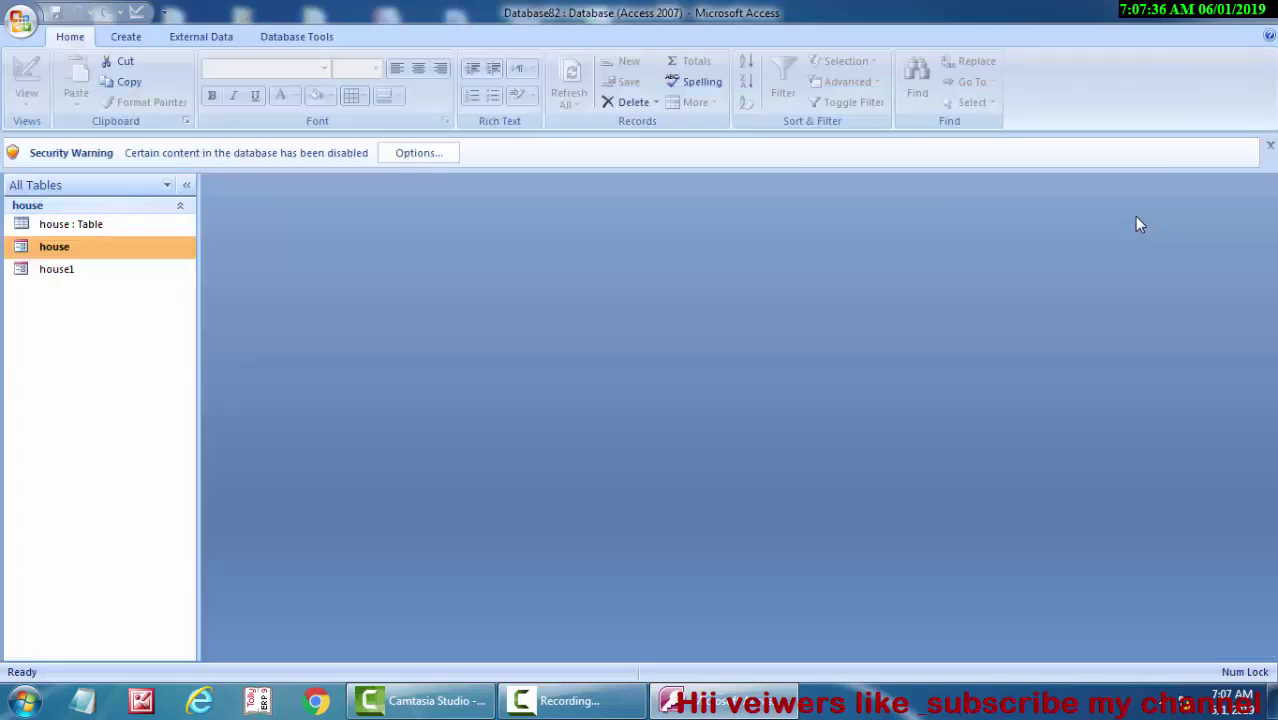
double_click(100, 252)
double_click(84, 227)
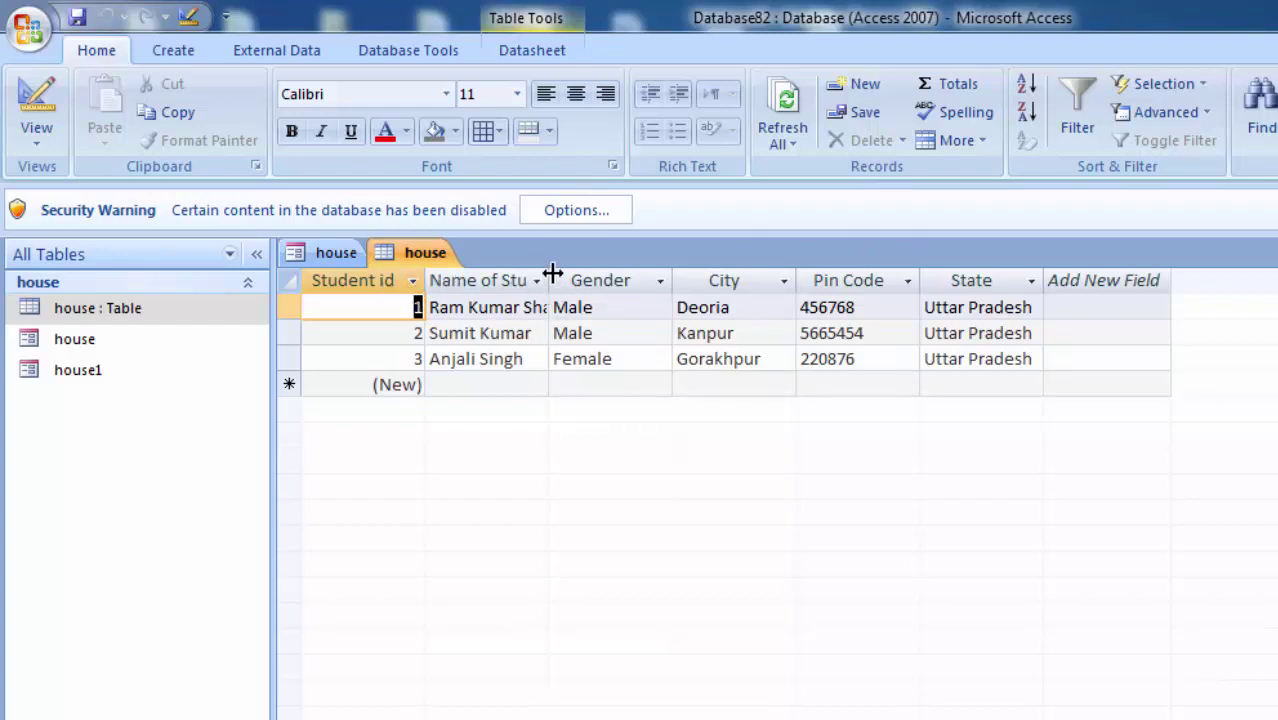
Autofit the Name of Student column so full names show, then bring up the Create commands.
double_click(549, 273)
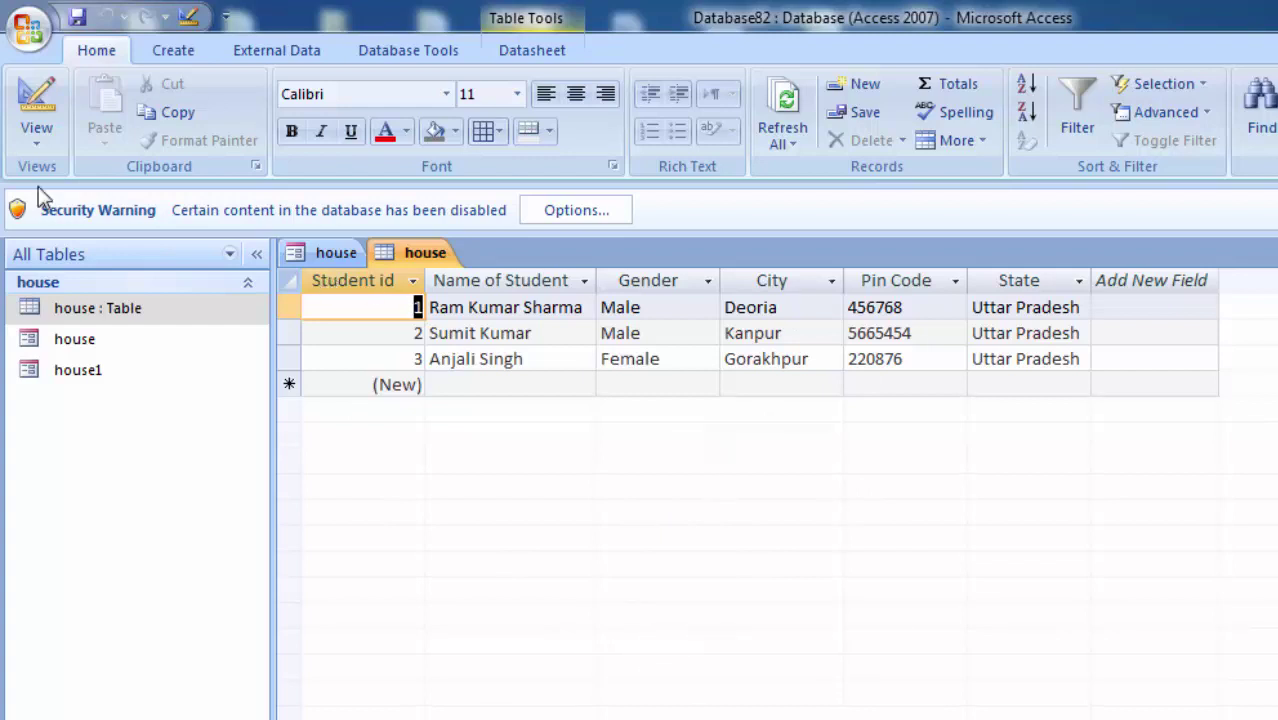
left_click(184, 52)
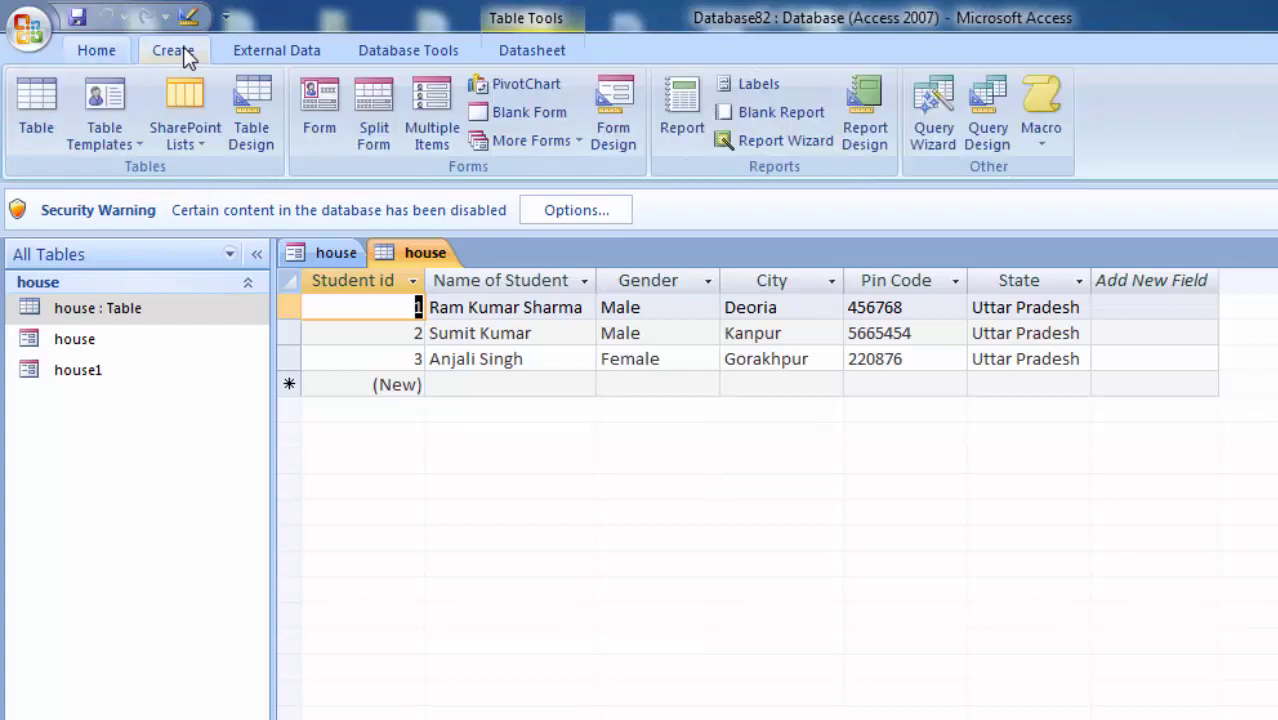
Use the Form Wizard to build a columnar, Access 2007-style form 'house2' with all house fields.
left_click(570, 145)
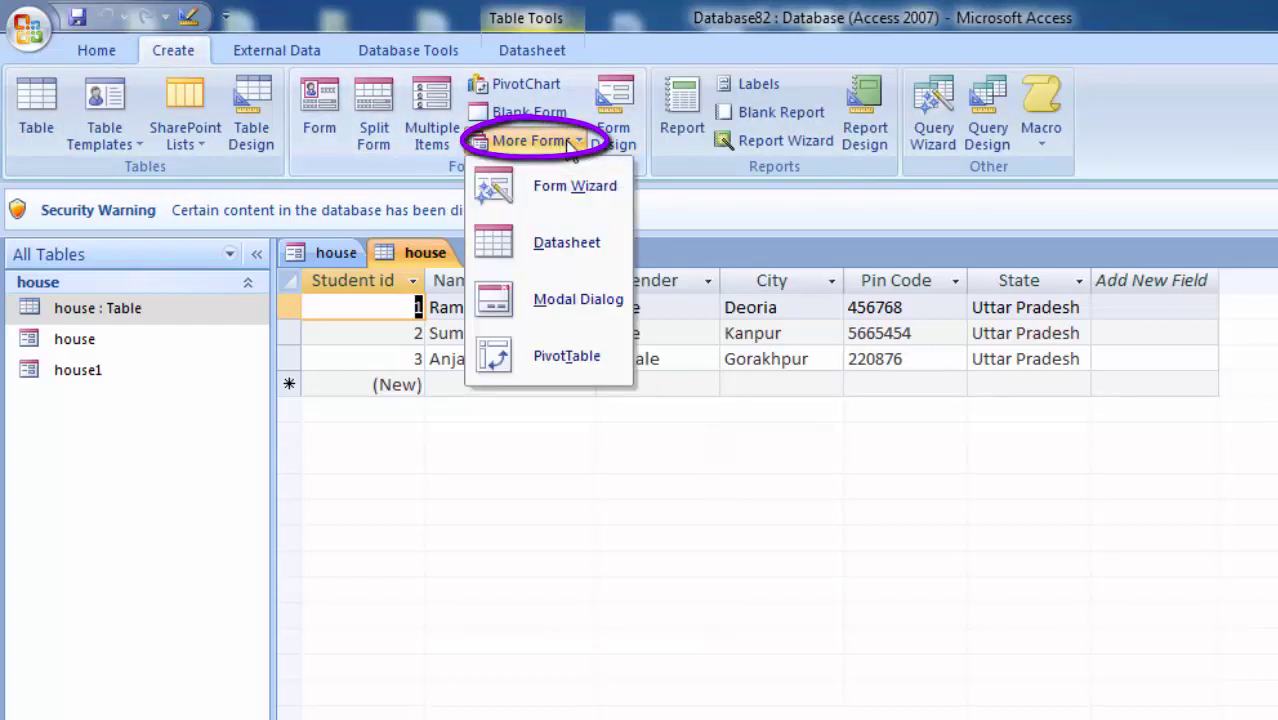
left_click(586, 199)
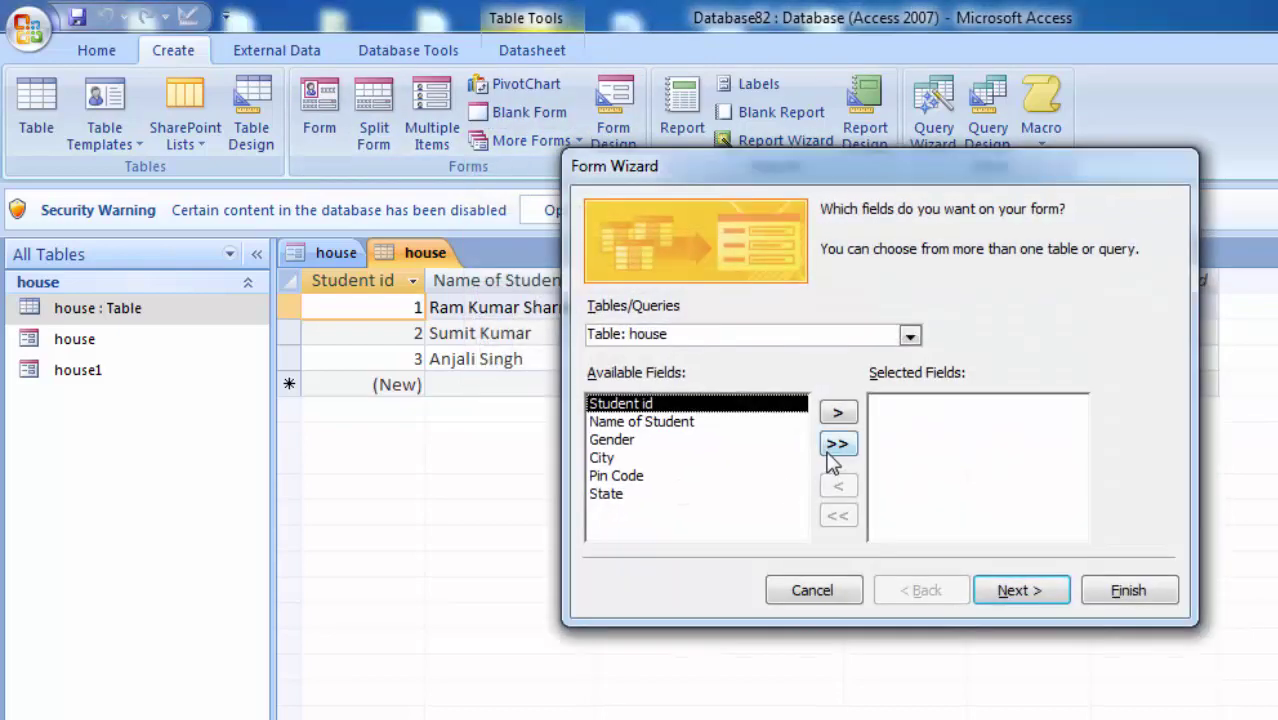
left_click(838, 446)
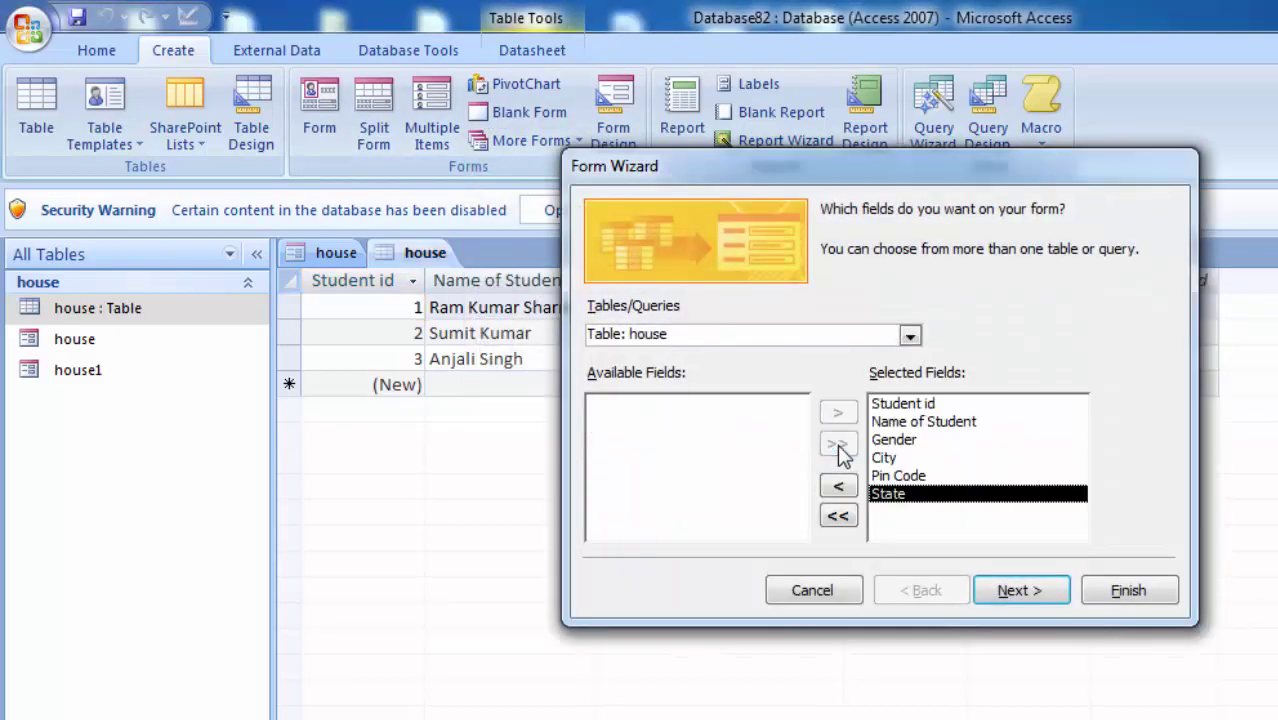
left_click(1016, 596)
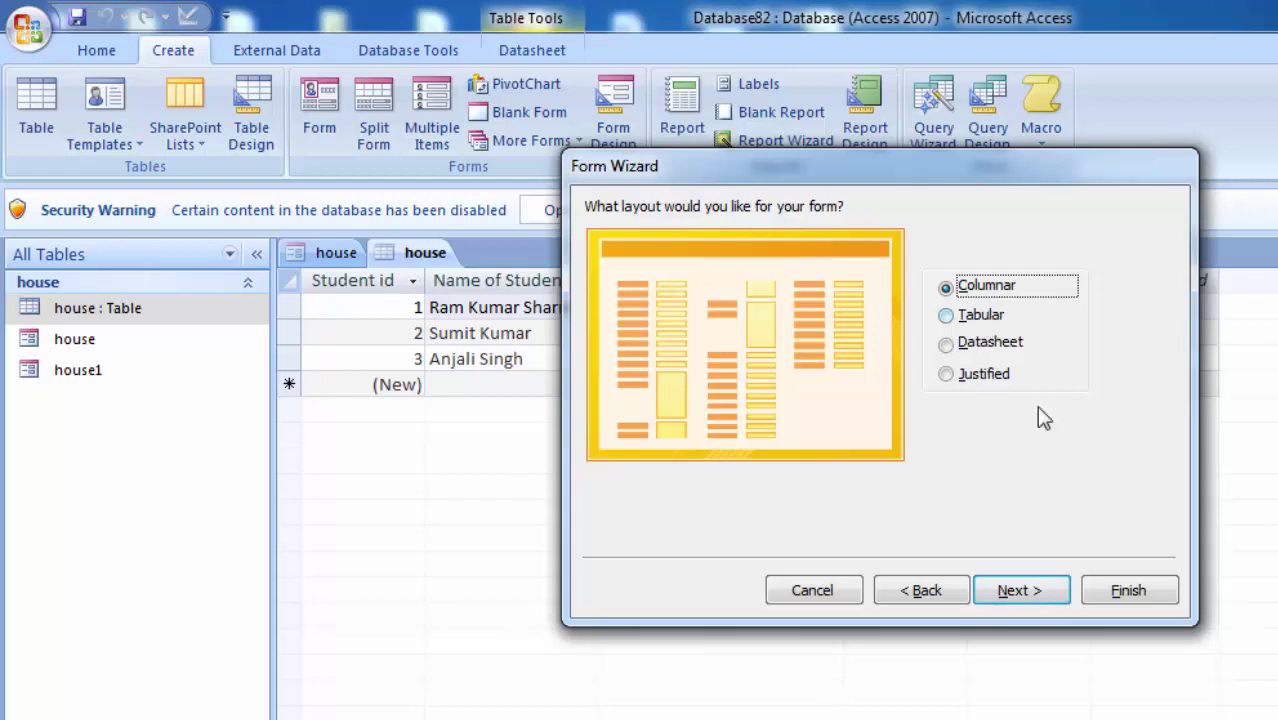
left_click(1019, 592)
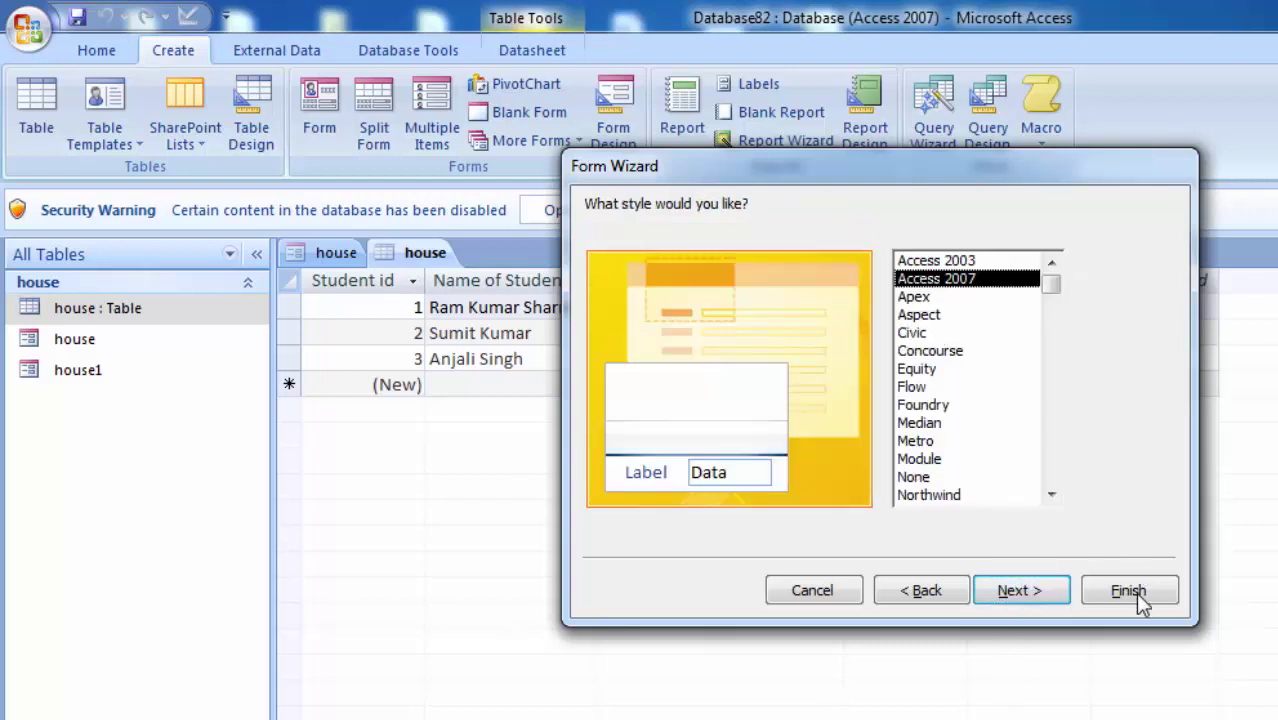
left_click(1030, 590)
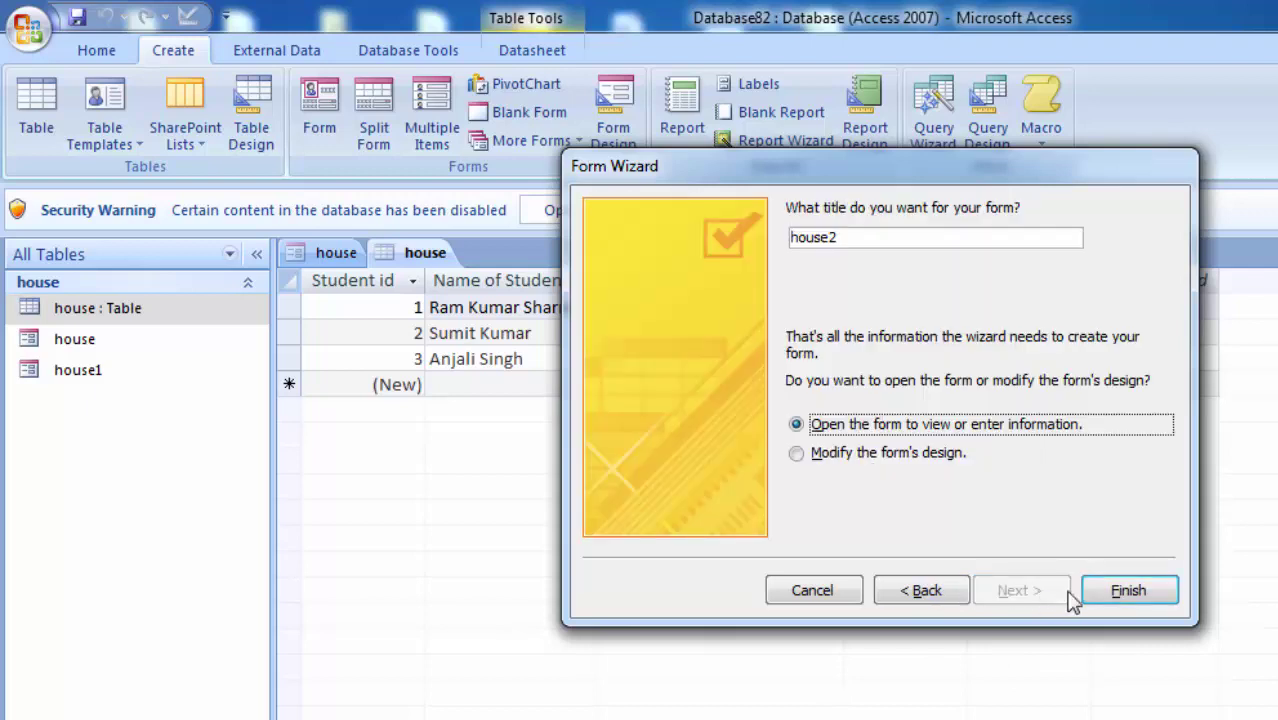
left_click(1138, 595)
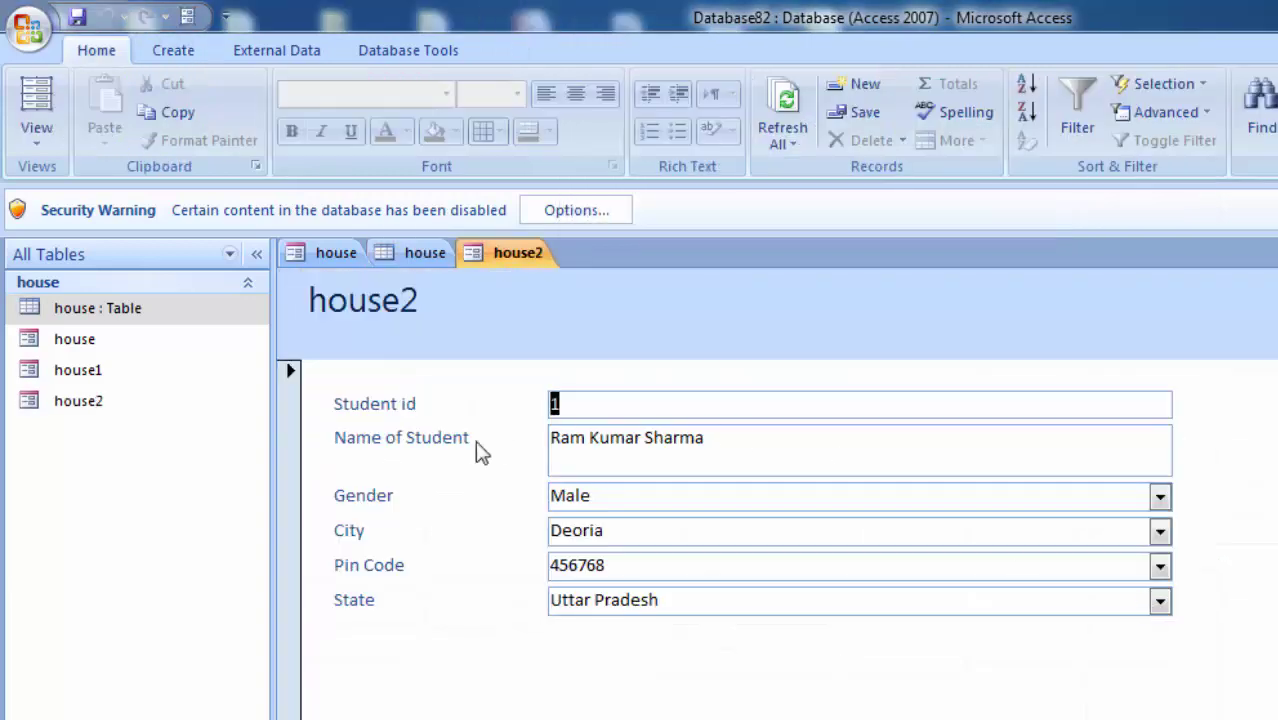
Switch house2 to Design View and drag the Form Footer down to enlarge the Detail section.
left_click(36, 130)
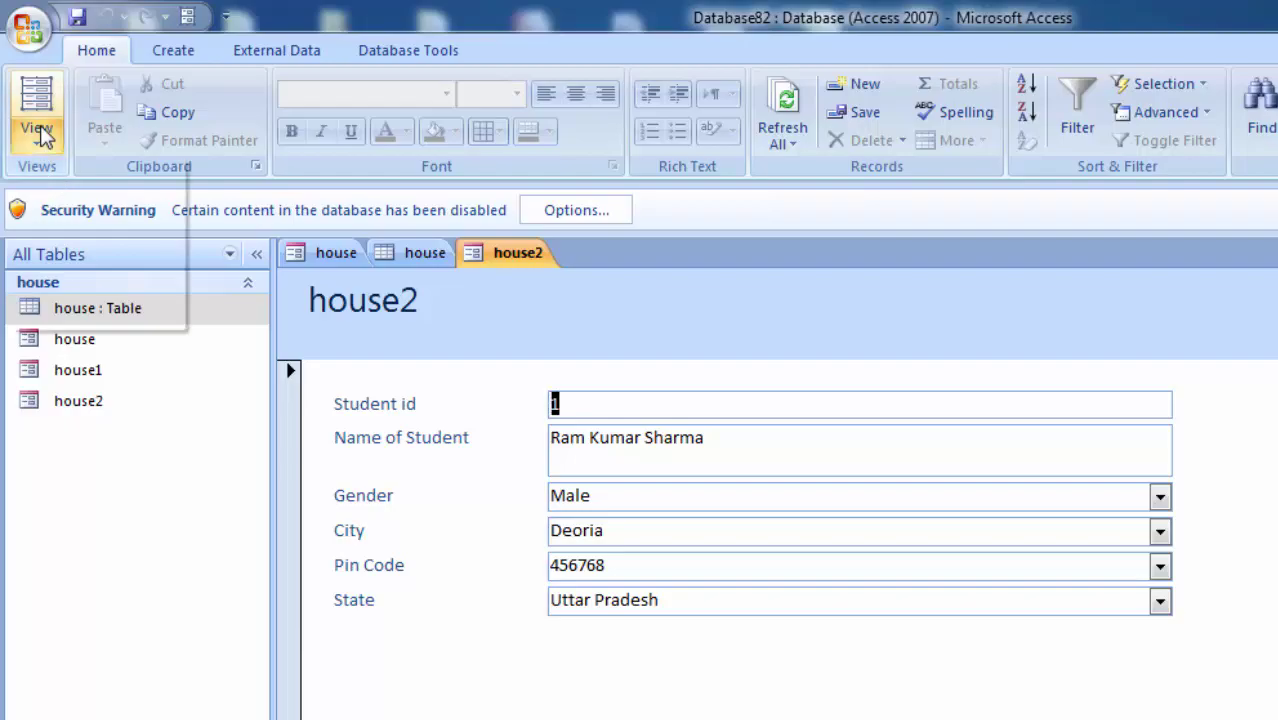
left_click(80, 299)
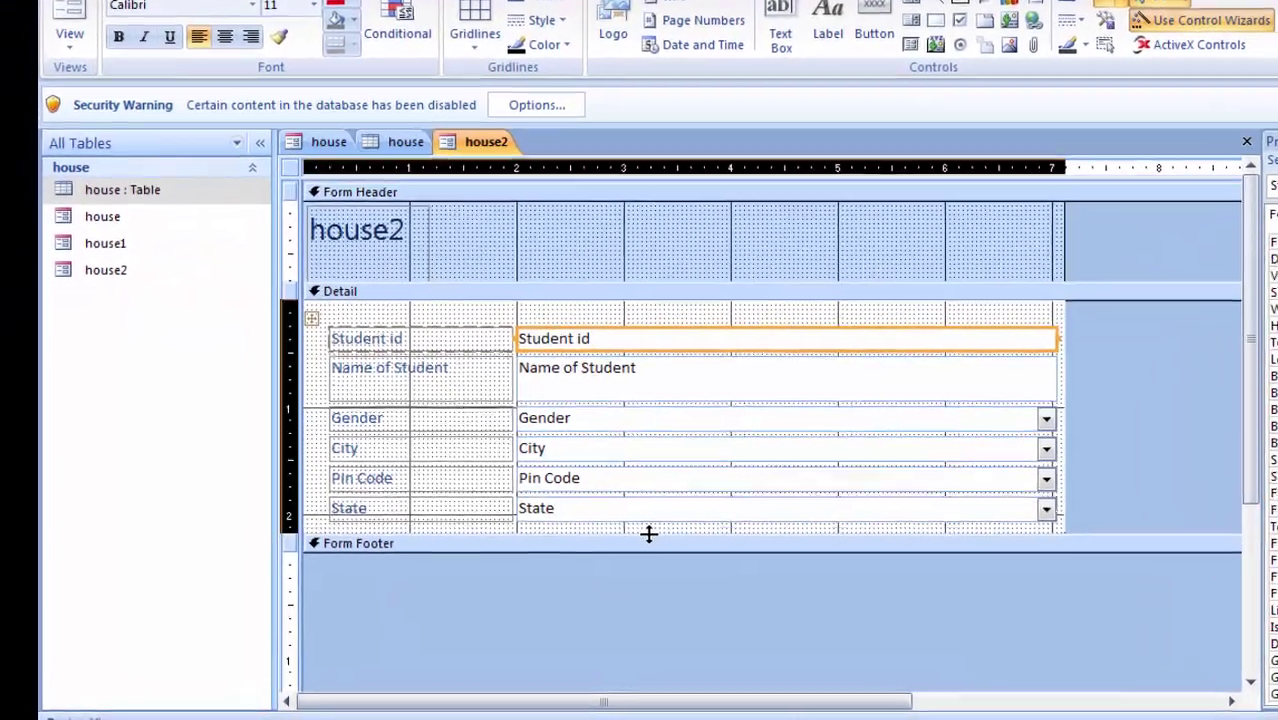
left_click_drag(586, 568, 576, 642)
left_click_drag(709, 625, 709, 625)
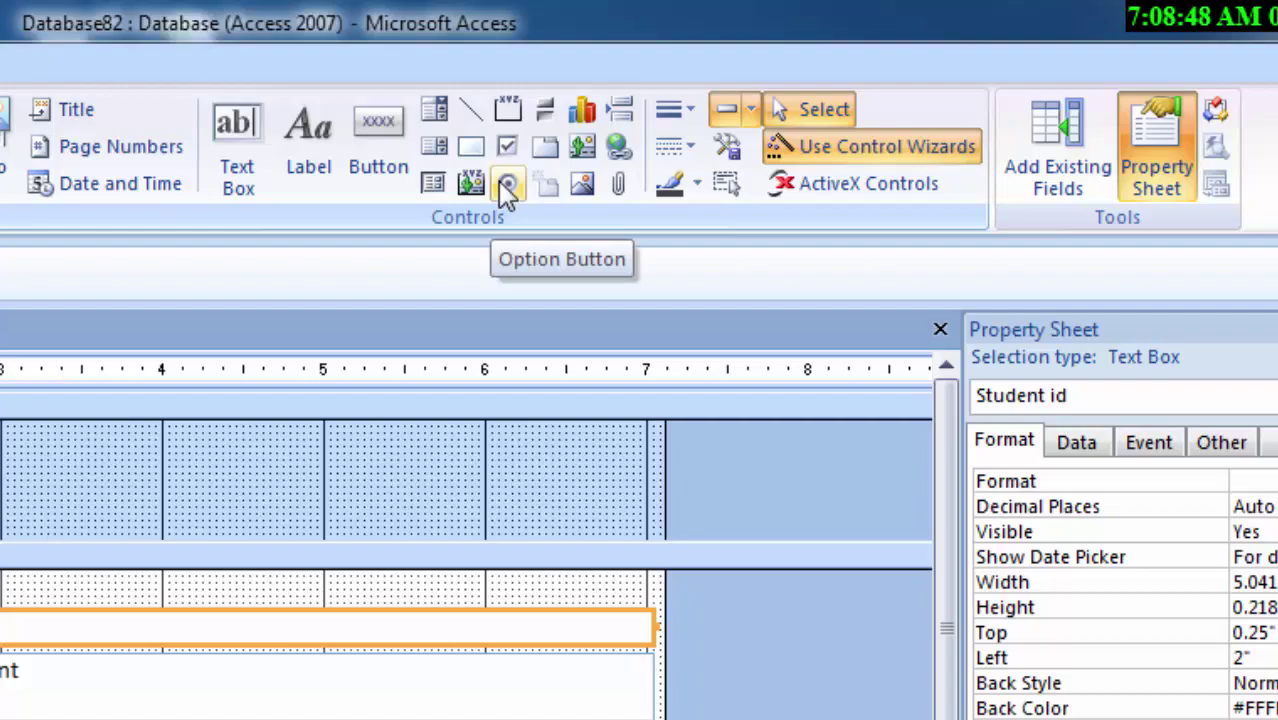
Place an option button below State, nudge Option13 slightly, and clear its label text.
left_click(504, 184)
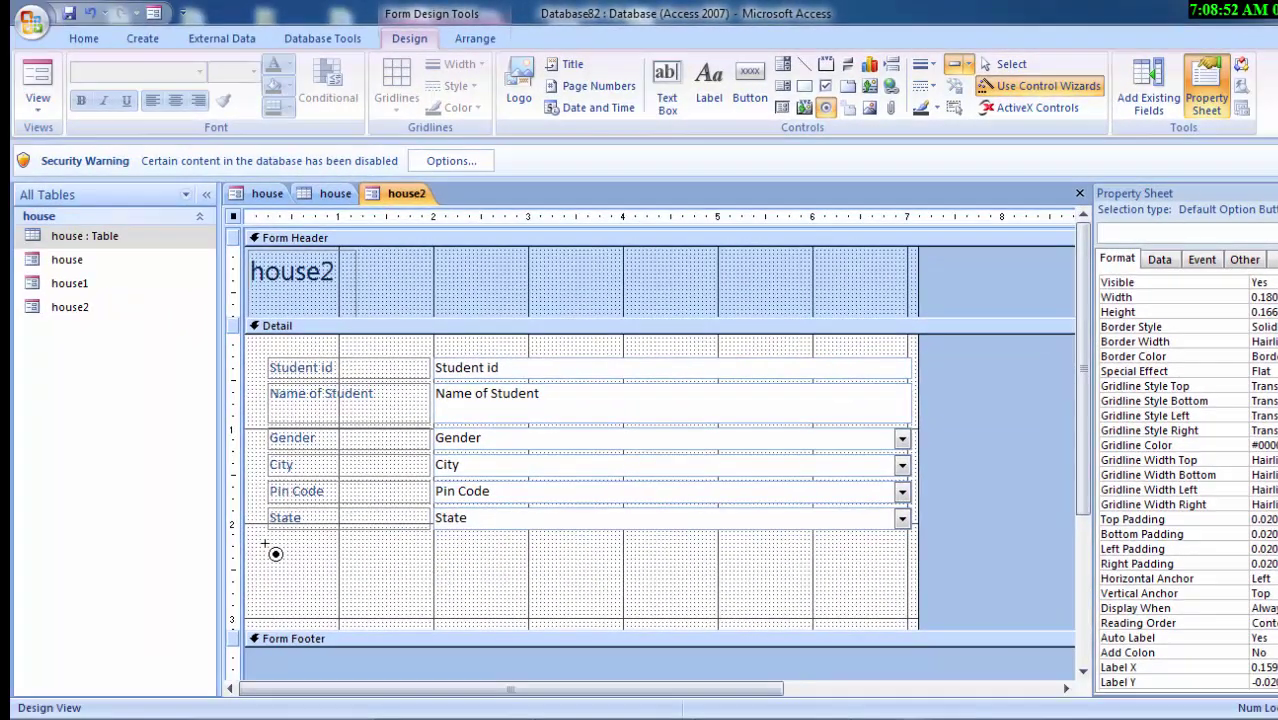
left_click_drag(274, 552, 425, 590)
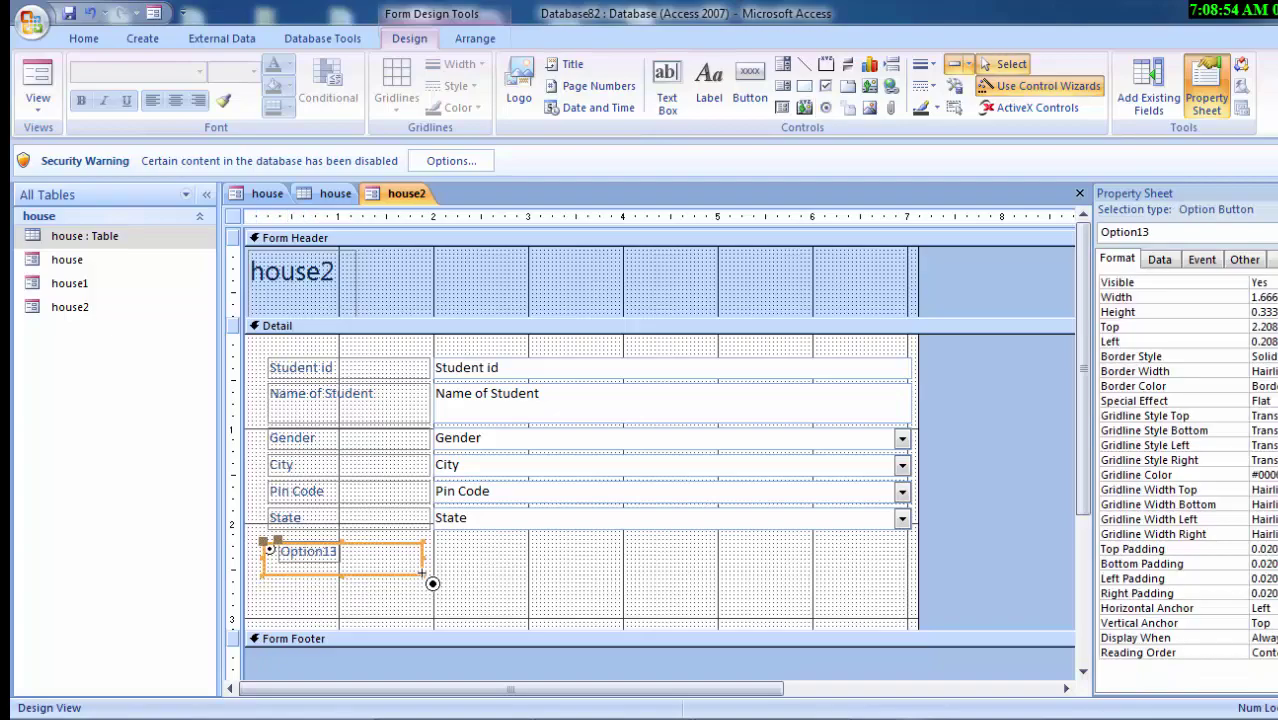
left_click(363, 606)
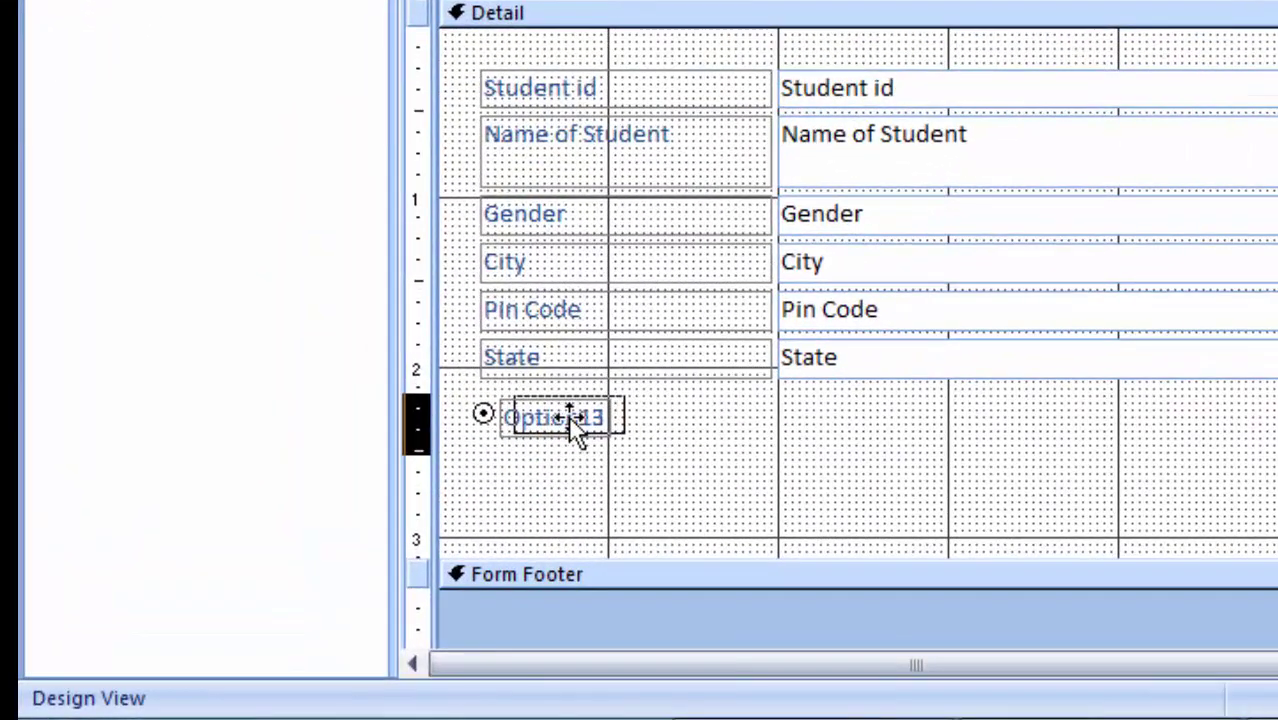
left_click_drag(575, 425, 580, 421)
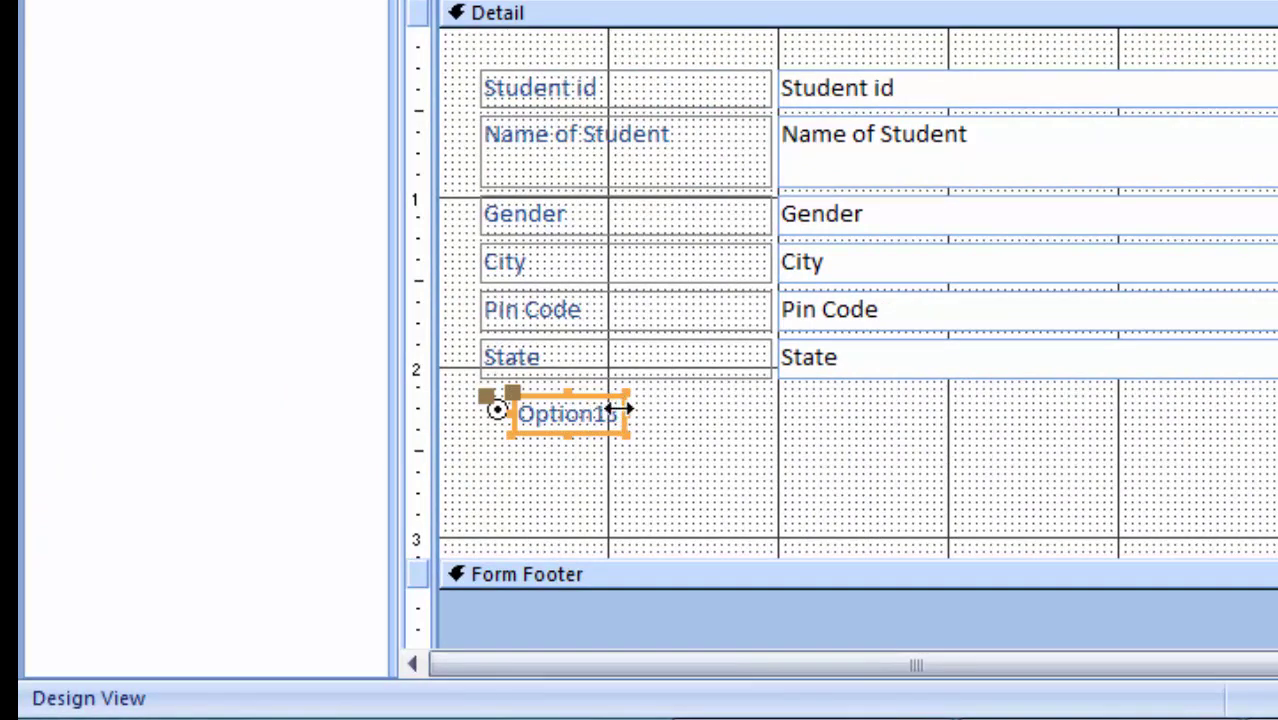
left_click(614, 413)
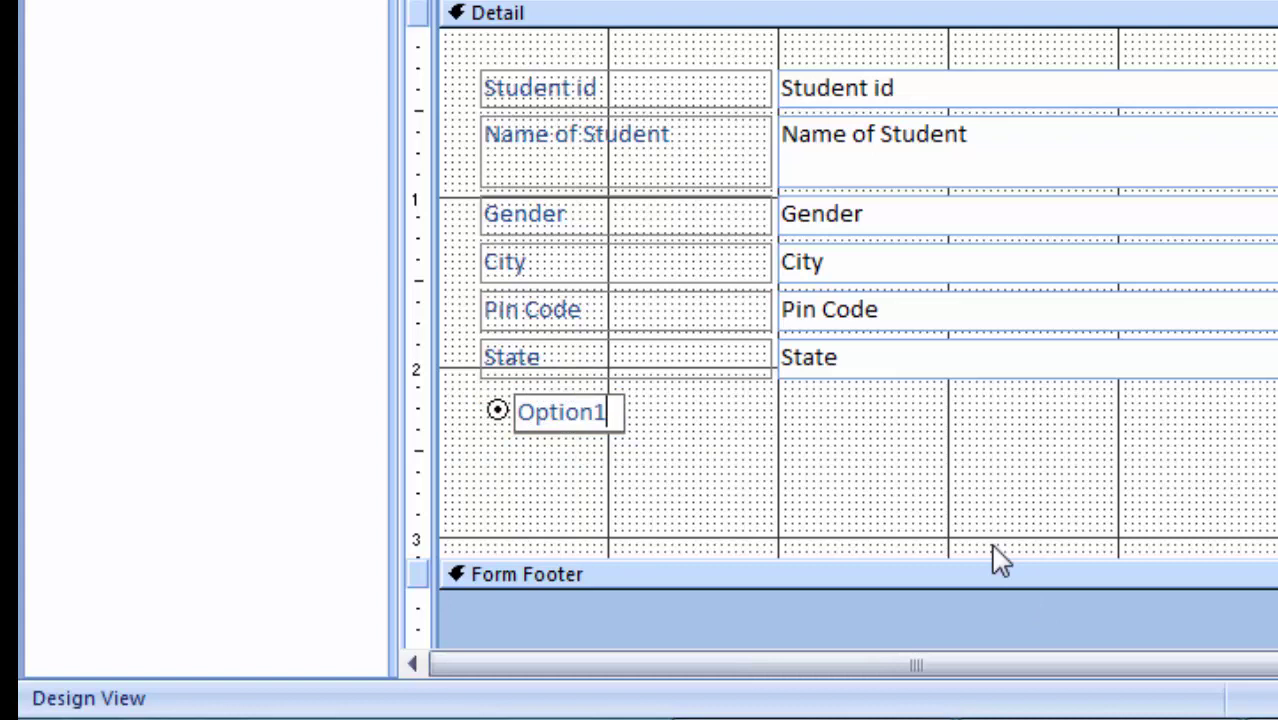
key("BackSpace")
key("BackSpace")
key("BackSpace")
key("BackSpace")
key("BackSpace")
key("BackSpace")
key("BackSpace")
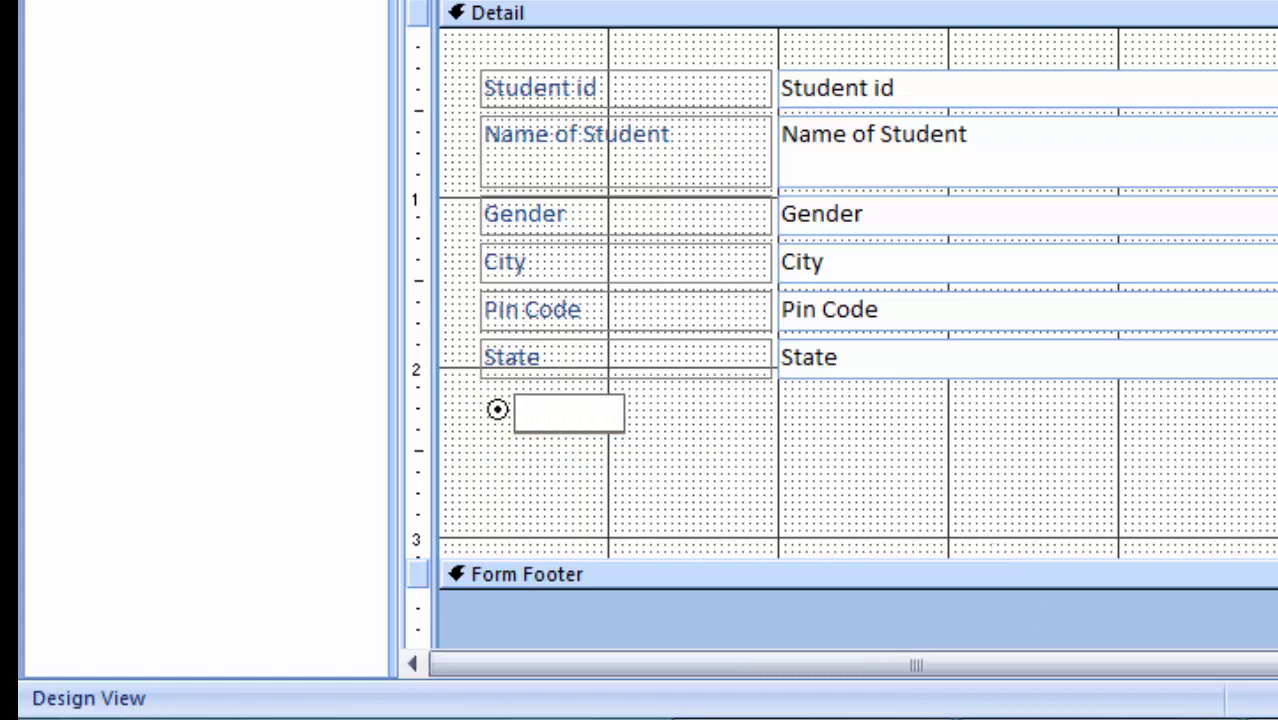
left_click(1000, 214)
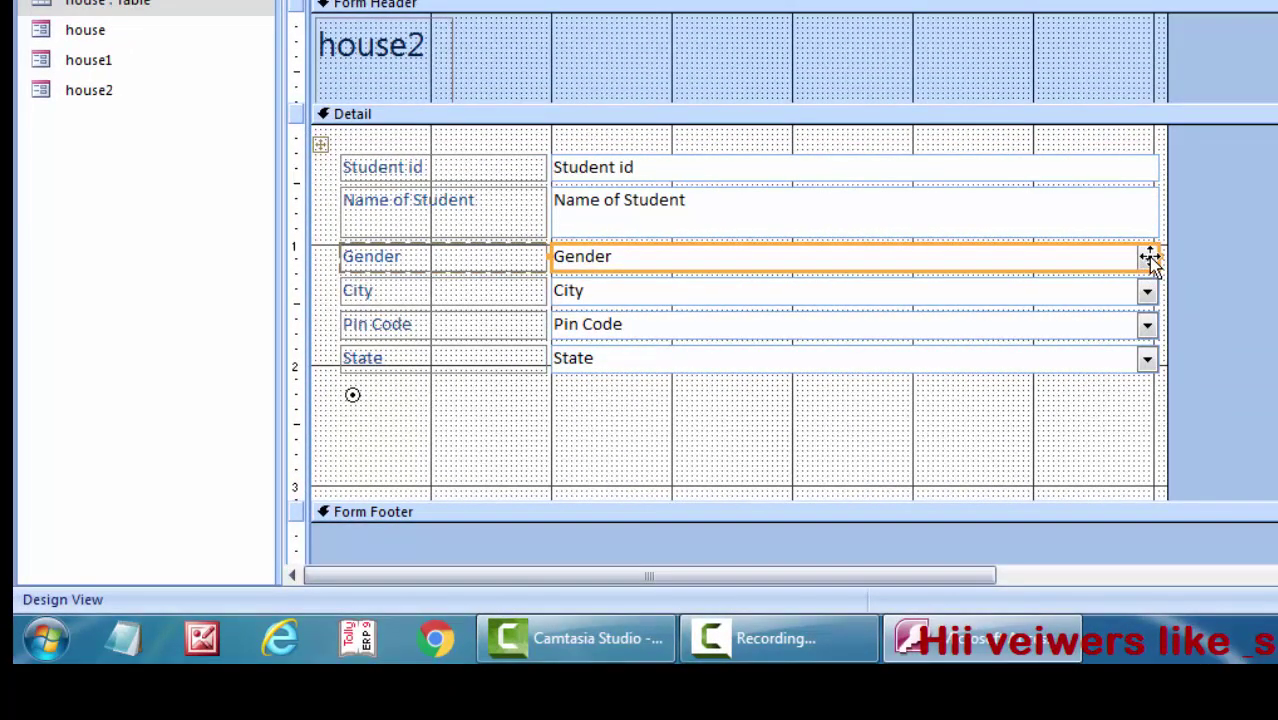
Select the option button below State, narrow it, and delete it.
left_click(388, 397)
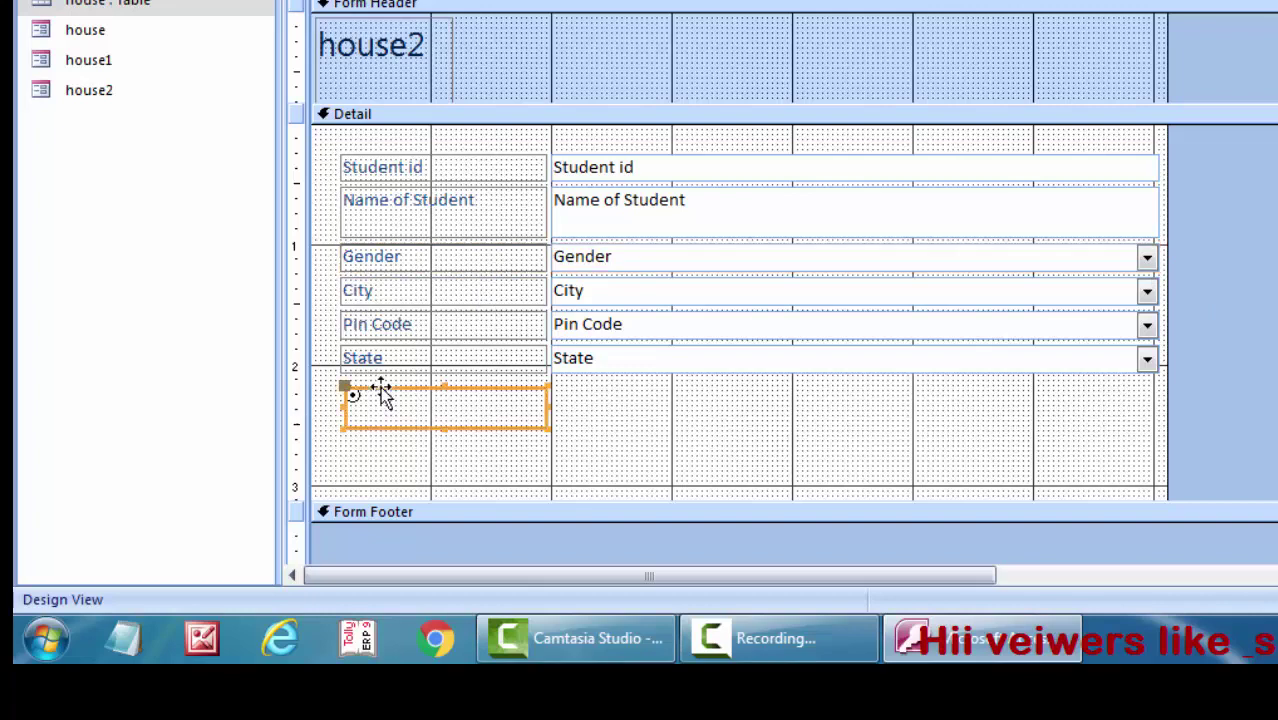
left_click(420, 432)
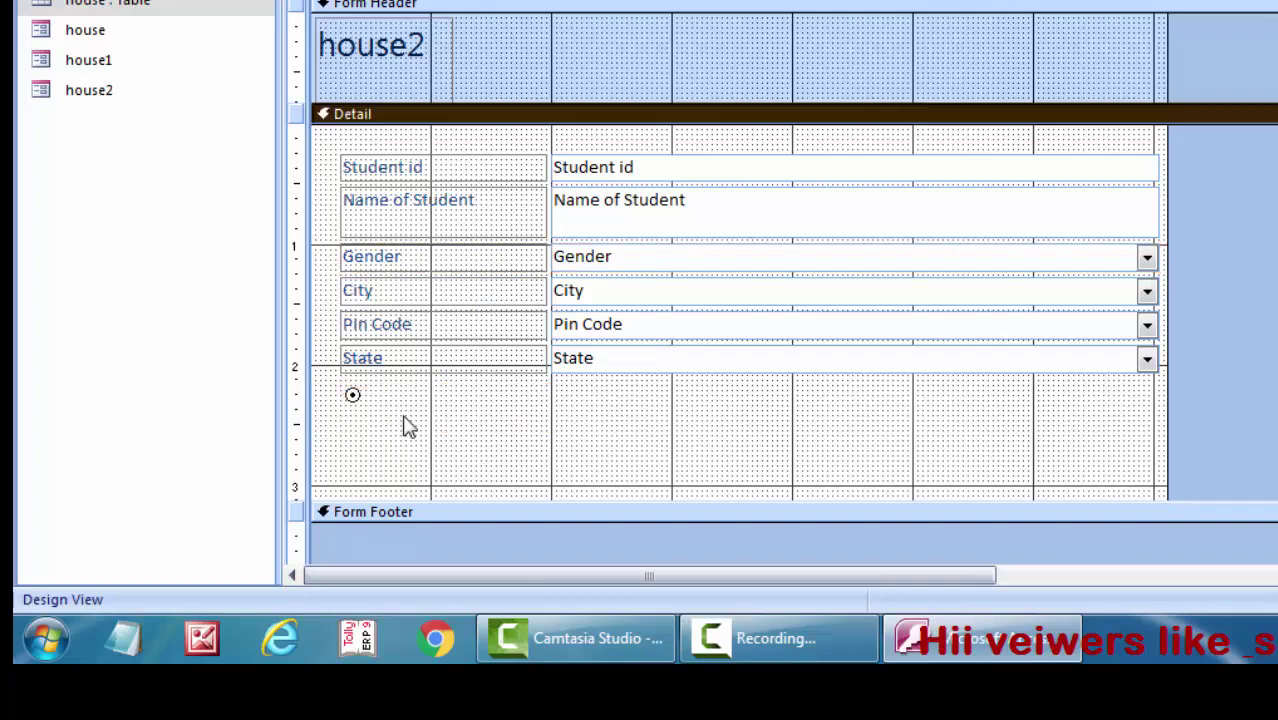
left_click(392, 396)
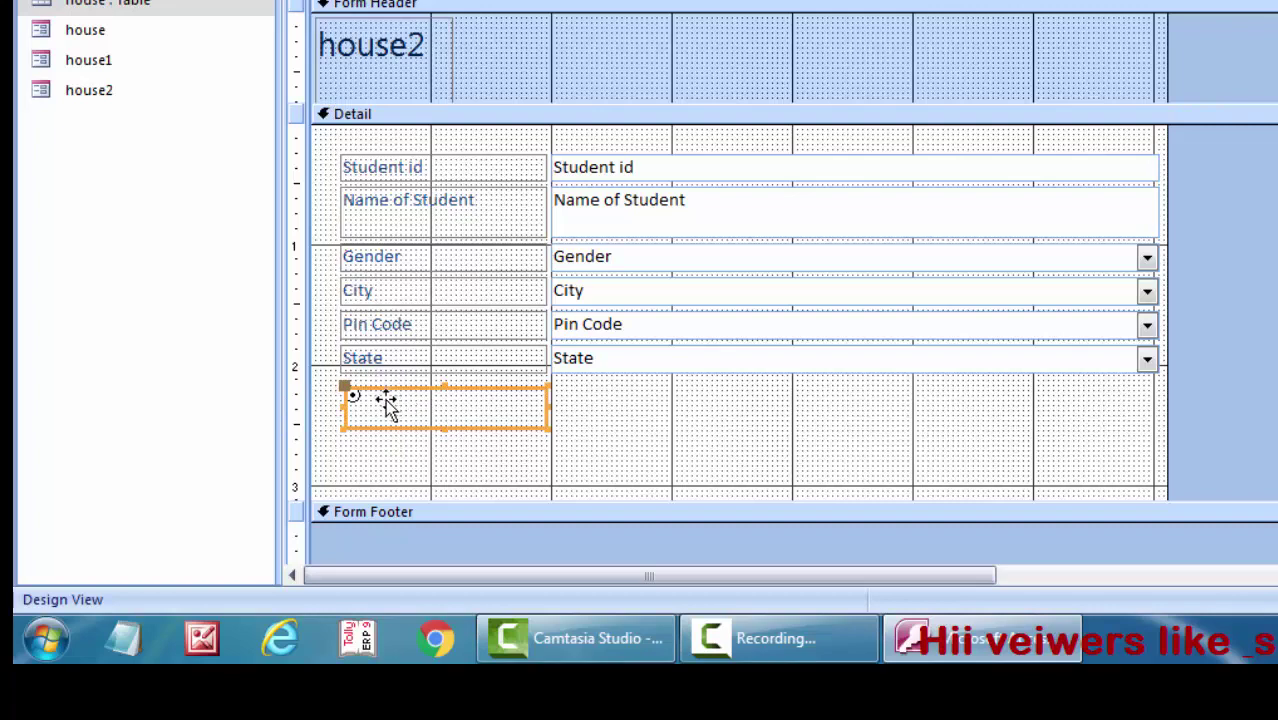
left_click_drag(345, 408, 374, 408)
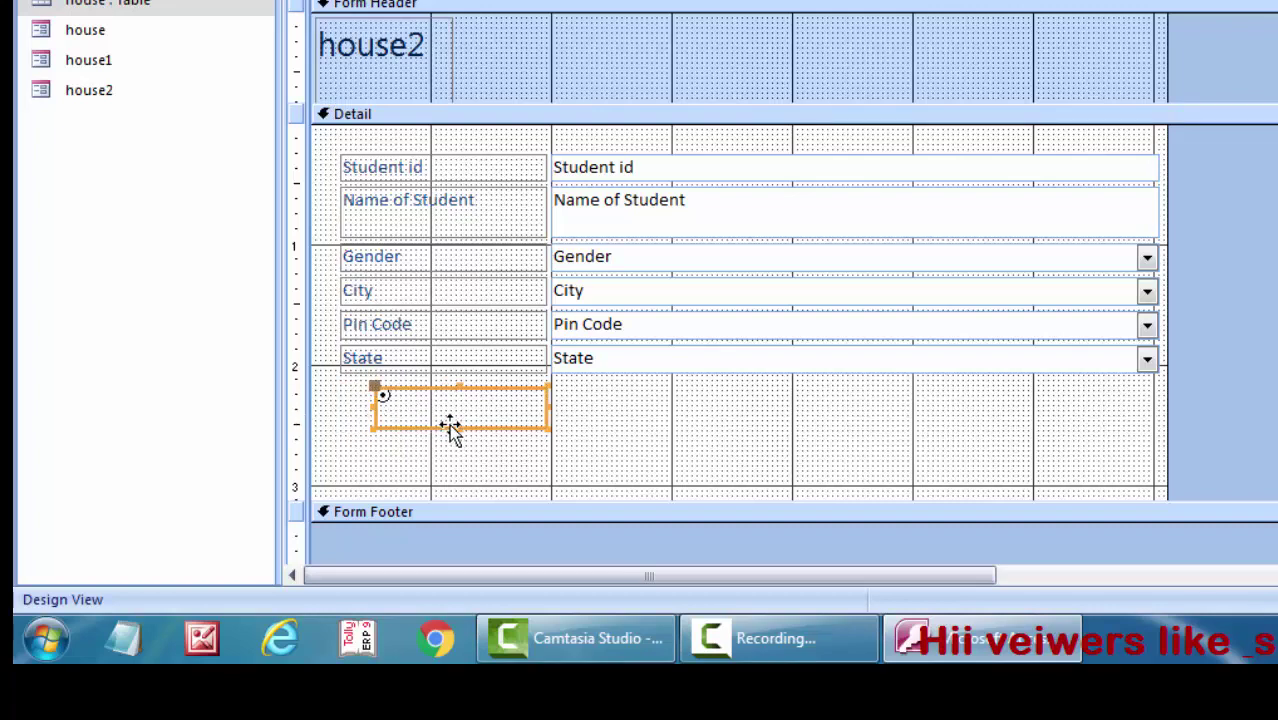
key("Delete")
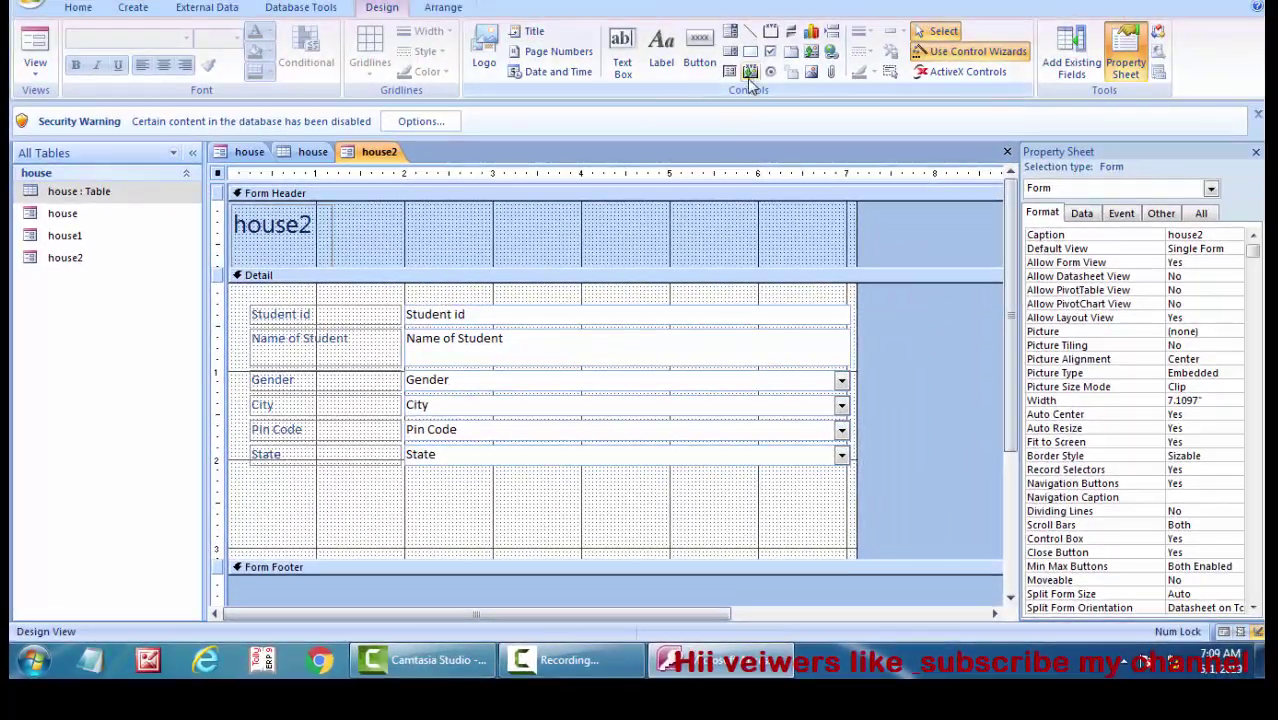
left_click(749, 75)
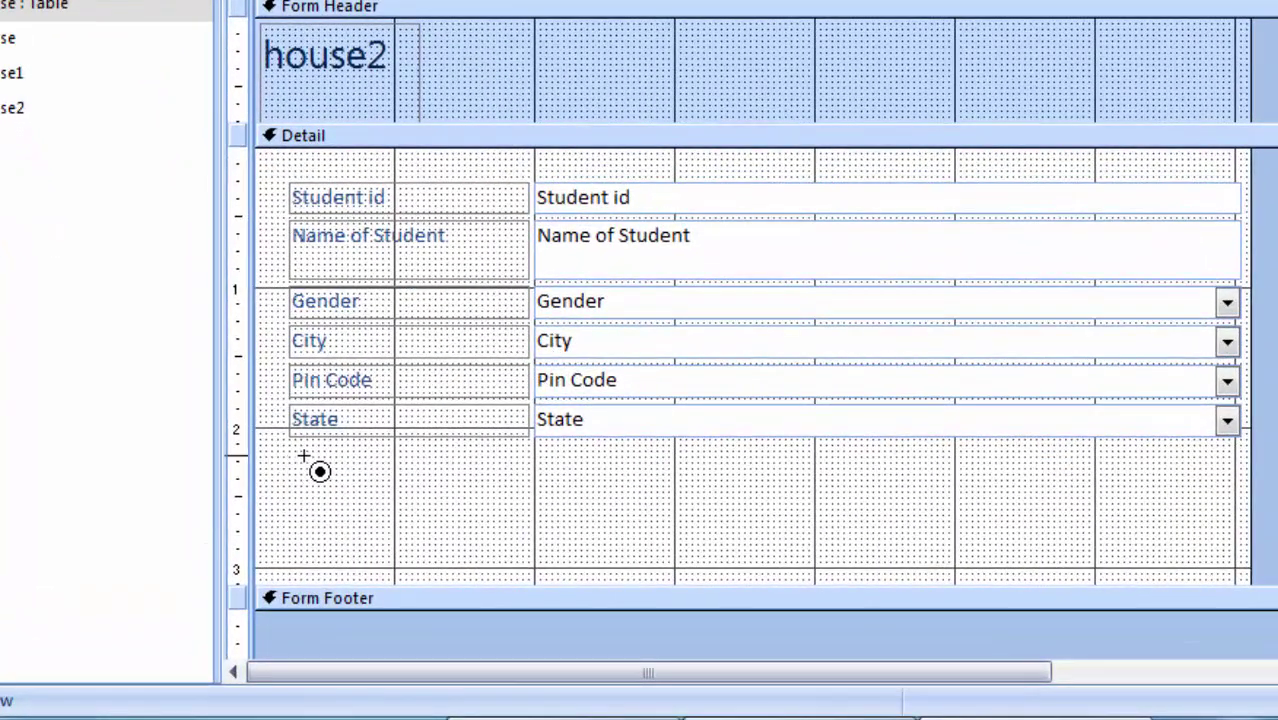
Draw an option button below State and rename its Option15 label to 'Male'.
left_click_drag(295, 458, 484, 496)
left_click(422, 553)
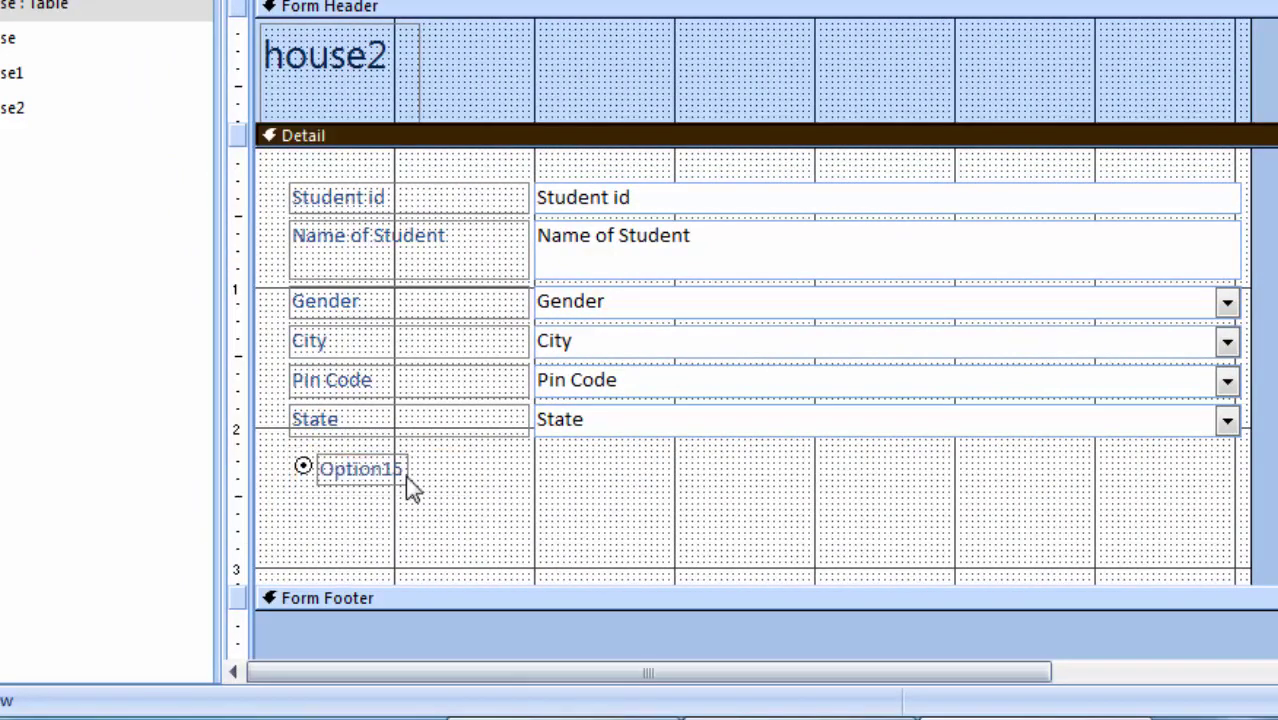
left_click(405, 472)
left_click(412, 472)
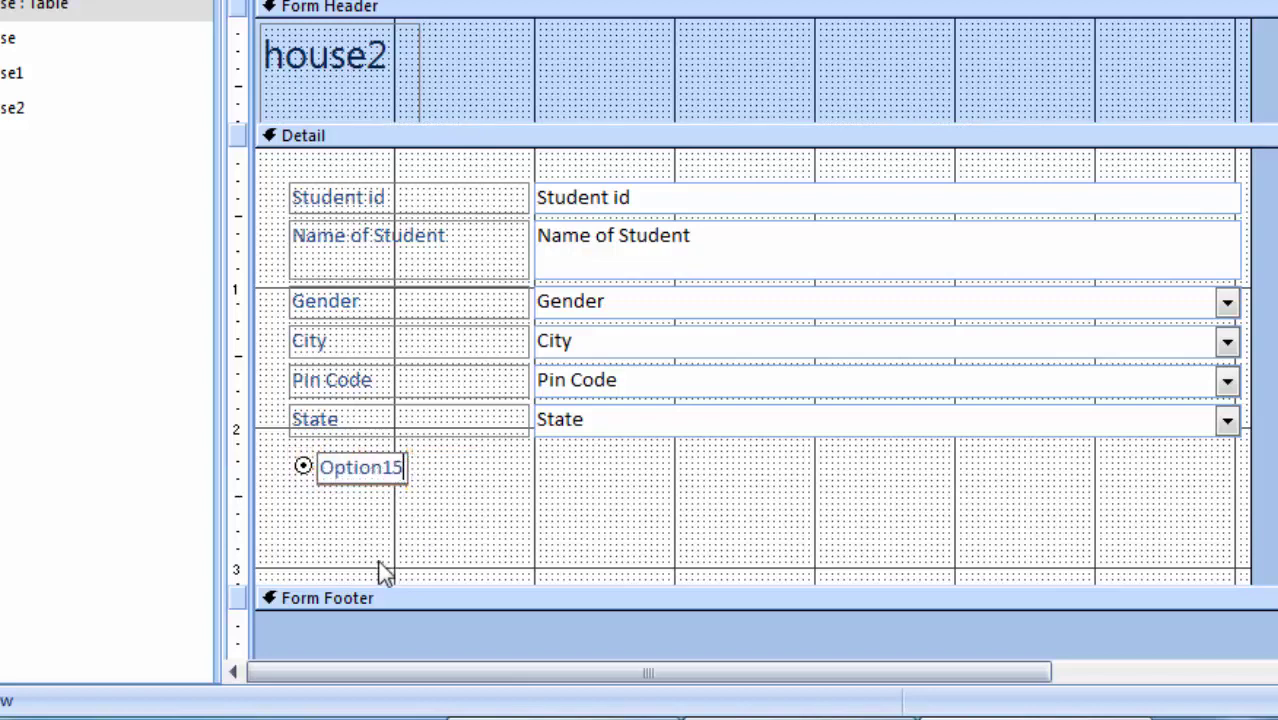
key("BackSpace")
key("BackSpace")
key("BackSpace")
key("BackSpace")
key("BackSpace")
key("BackSpace")
key("BackSpace")
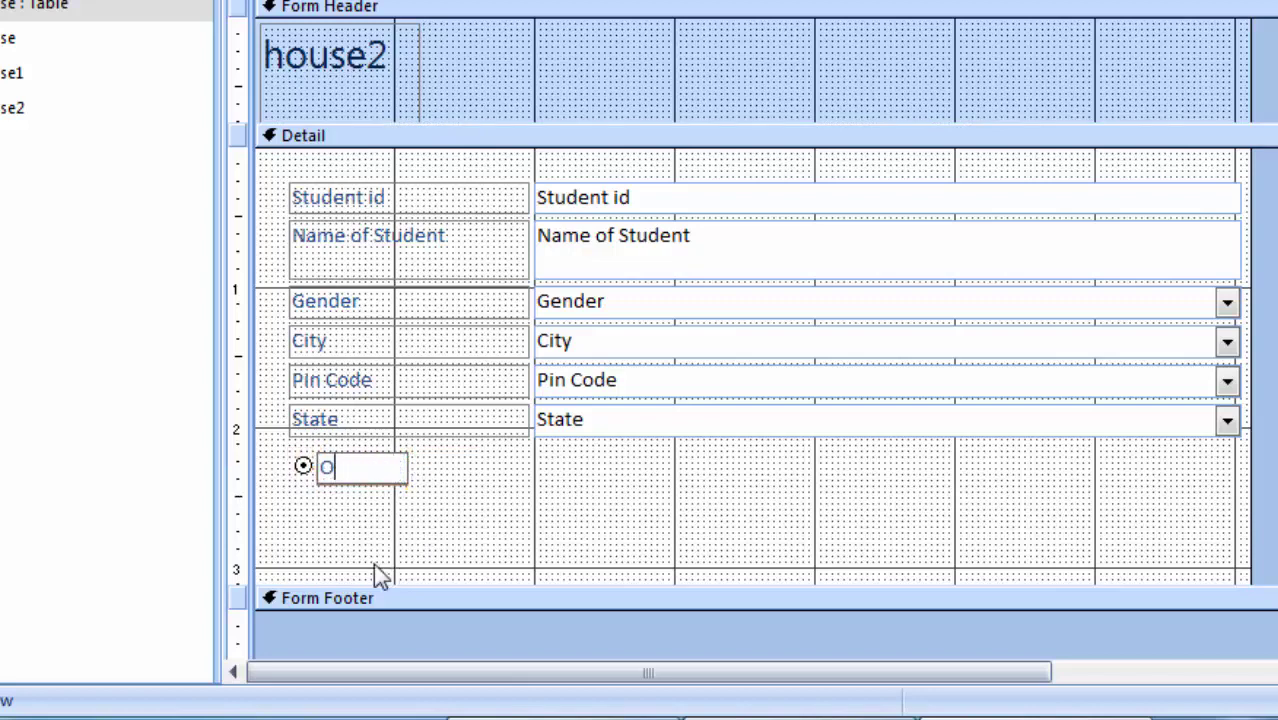
key("BackSpace")
type("M")
type("akle")
key("BackSpace")
key("BackSpace")
key("BackSpace")
type("le")
key("Tab")
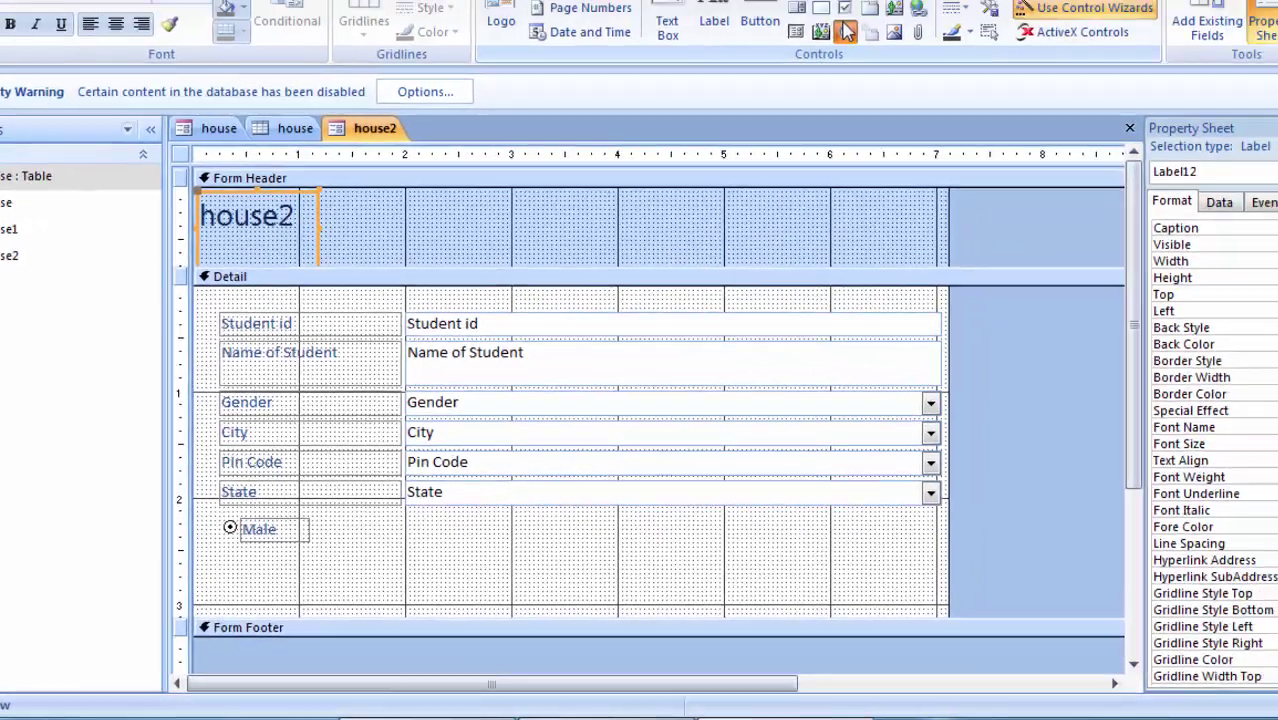
Draw a second option button beneath Male and rename its Option17 label to 'Female'.
left_click(763, 98)
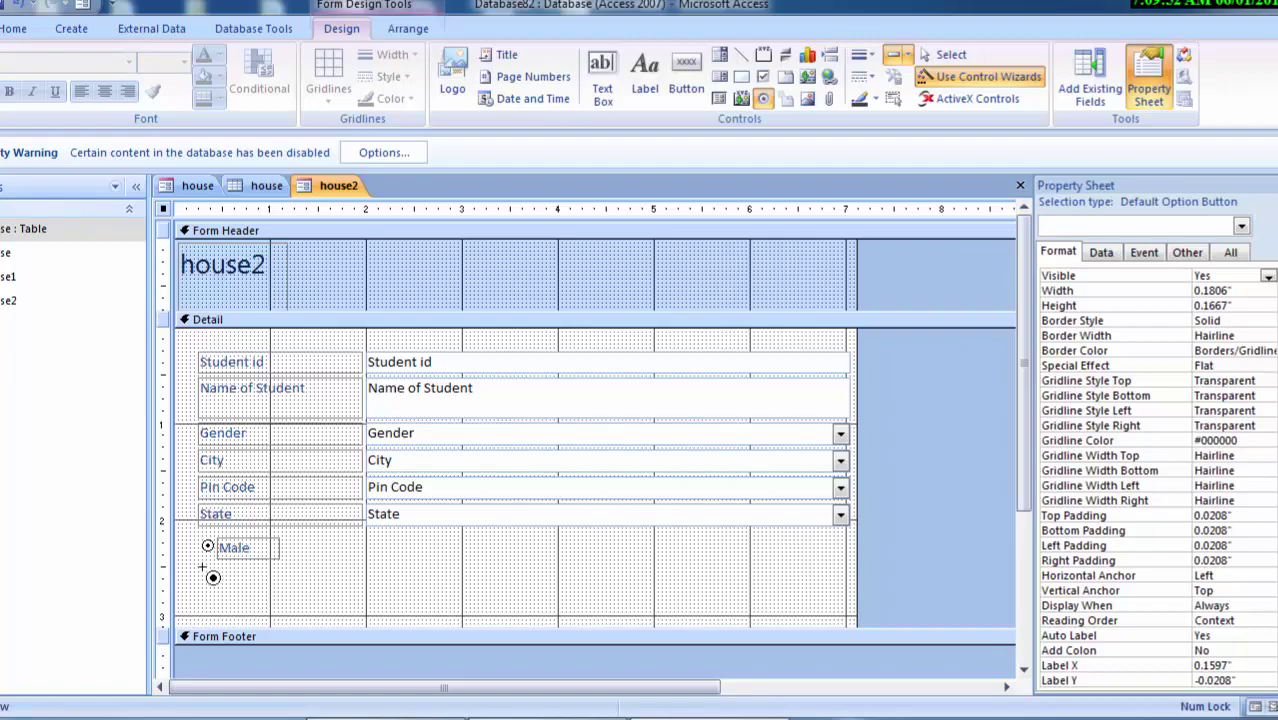
left_click_drag(202, 567, 311, 590)
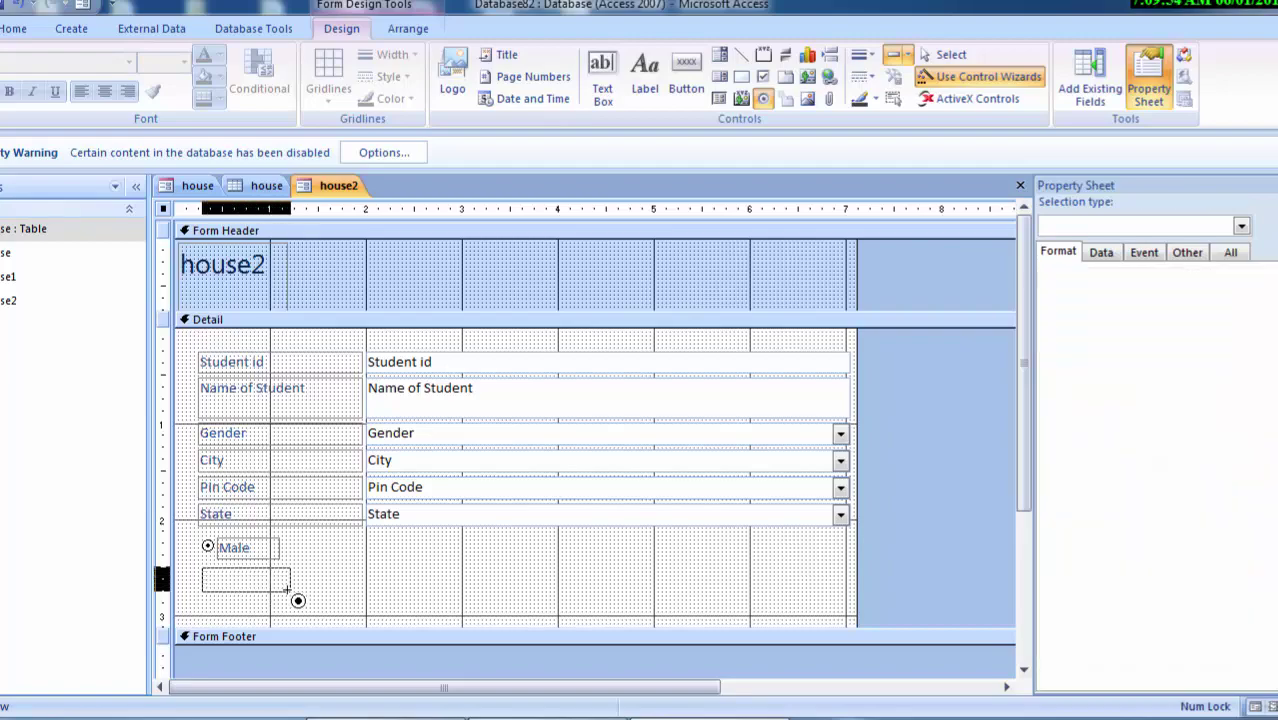
left_click_drag(311, 591, 280, 592)
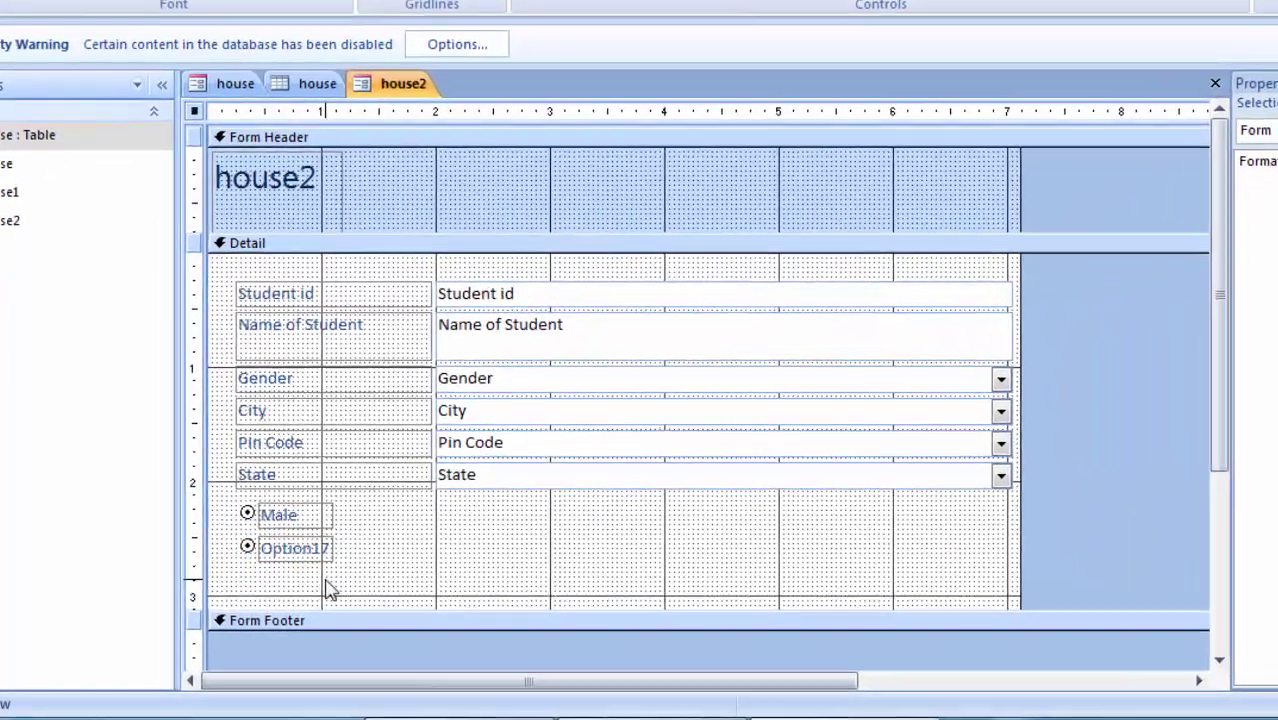
left_click(282, 600)
left_click(350, 543)
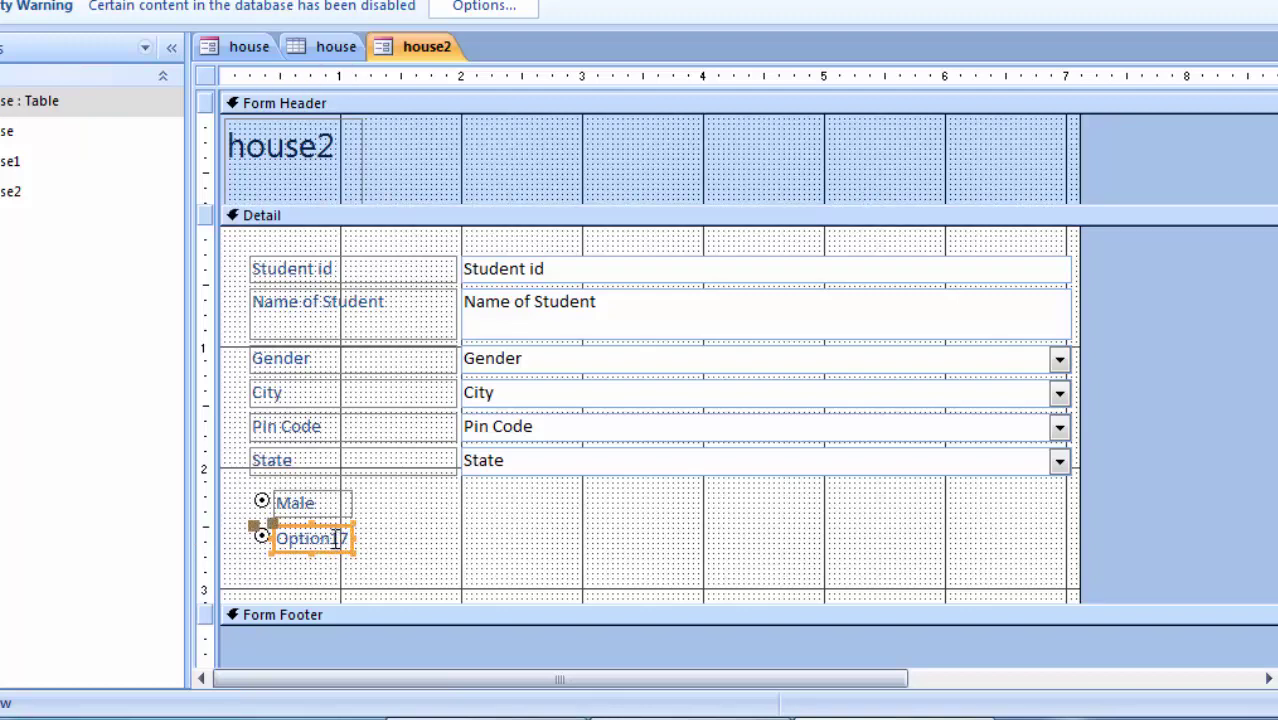
left_click(348, 550)
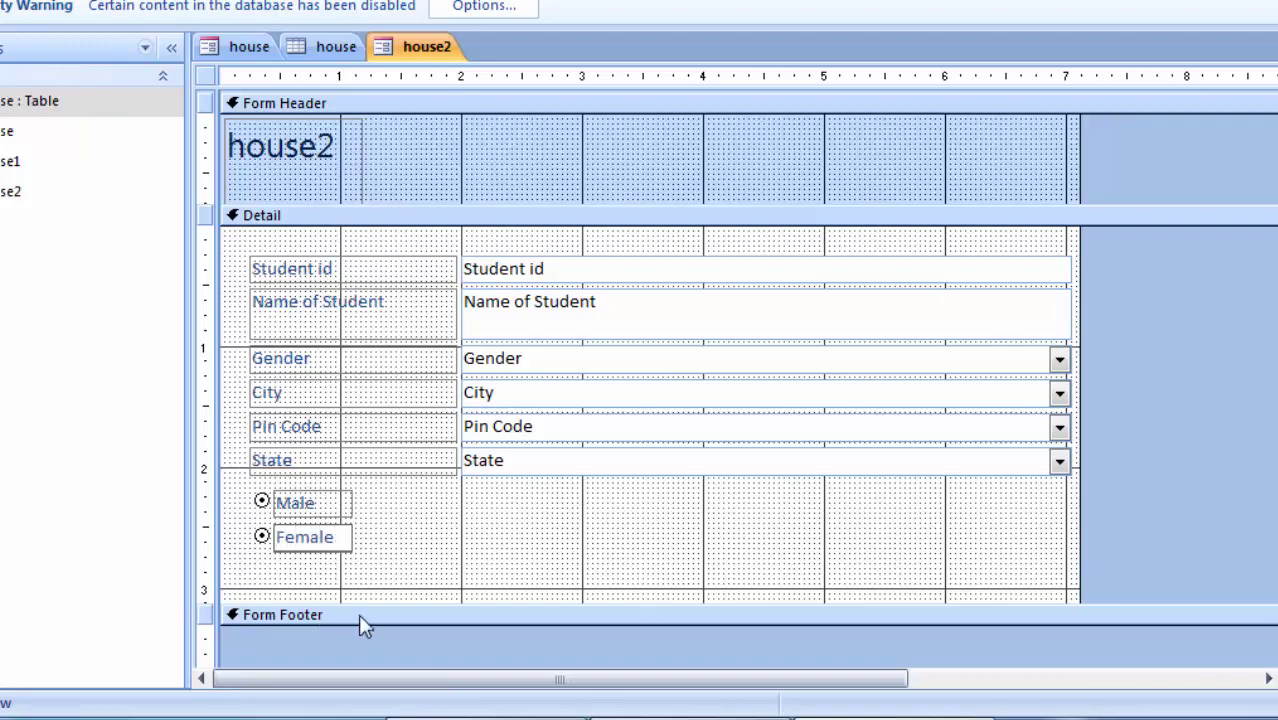
left_click(455, 575)
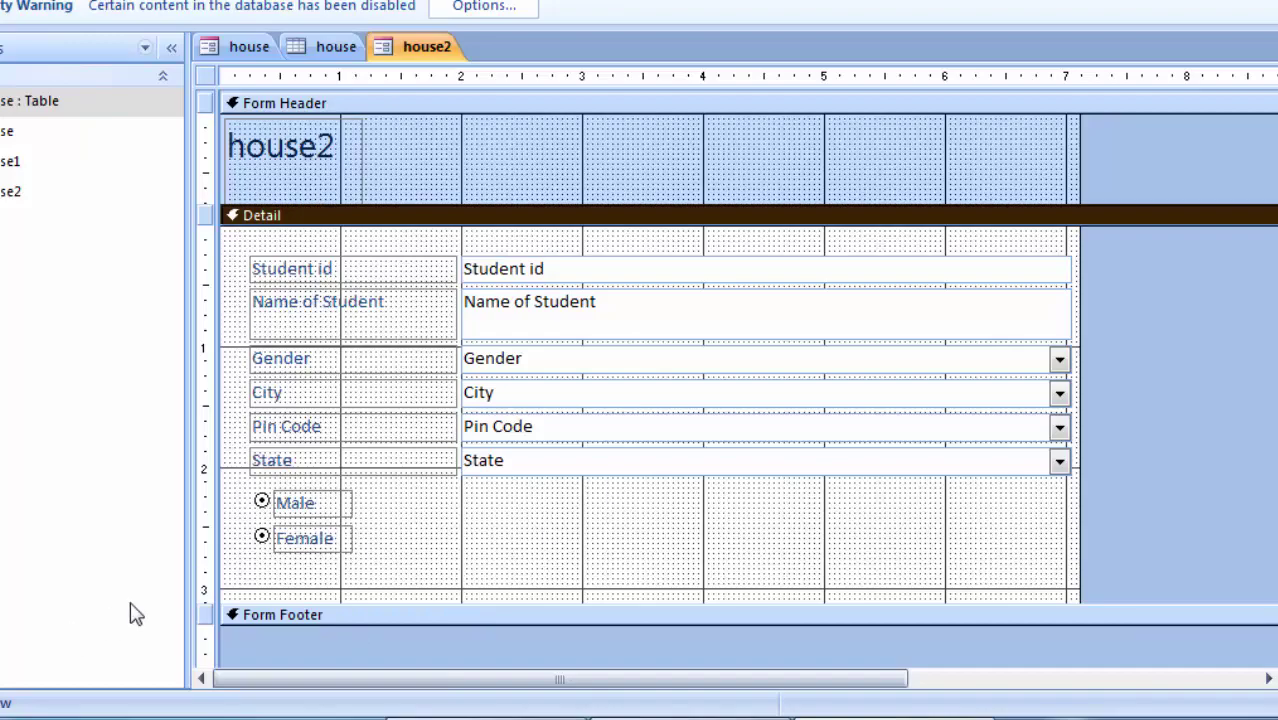
Select the Male label, then make the Female label taller.
left_click(349, 511)
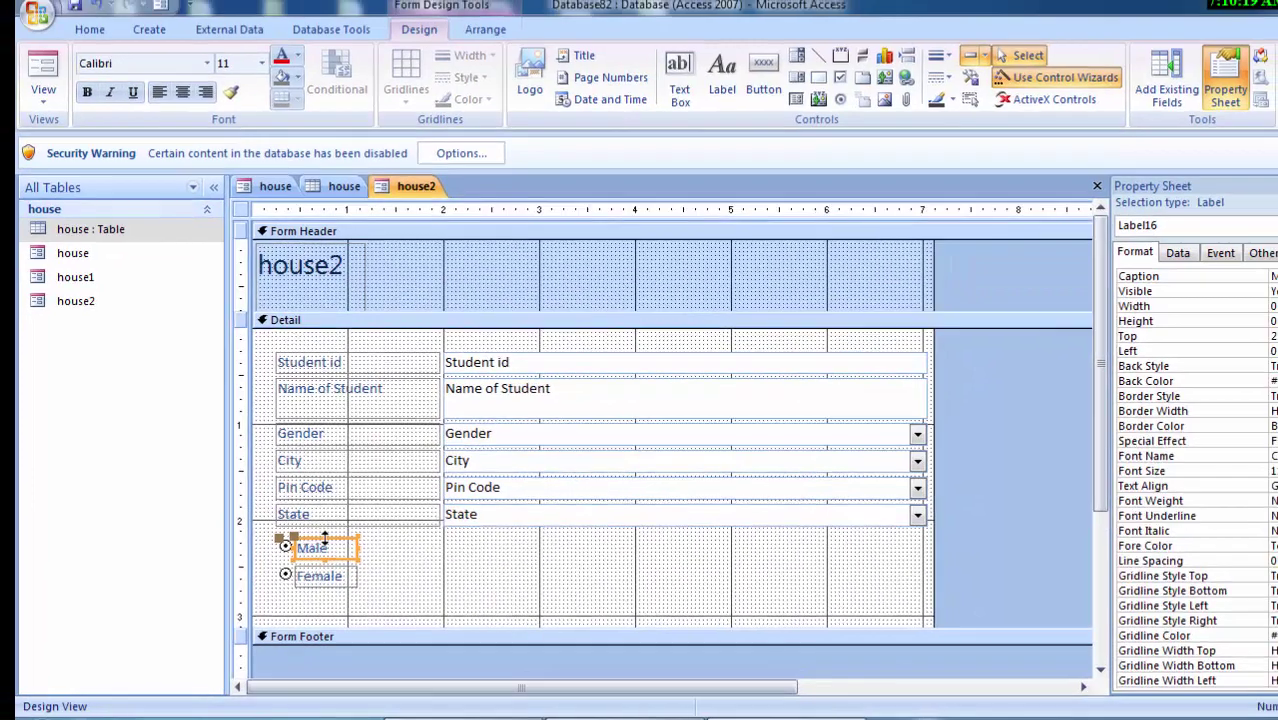
left_click(325, 538)
left_click(325, 531)
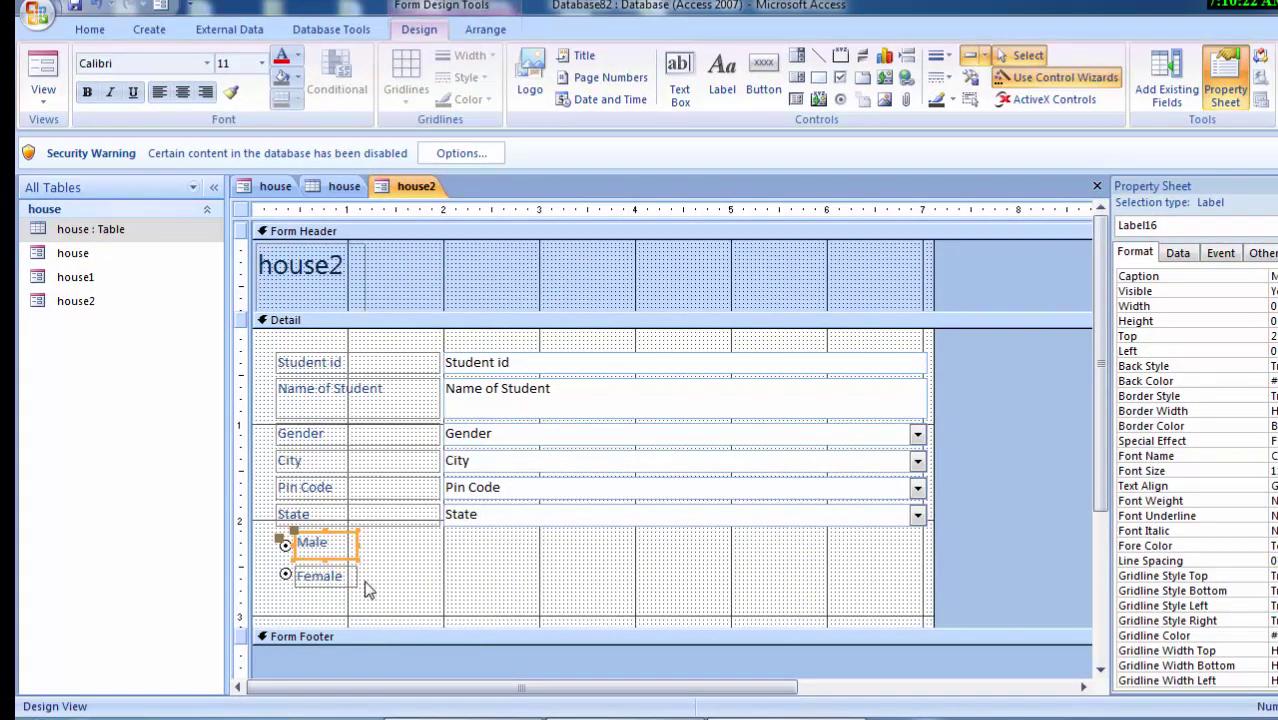
left_click(335, 582)
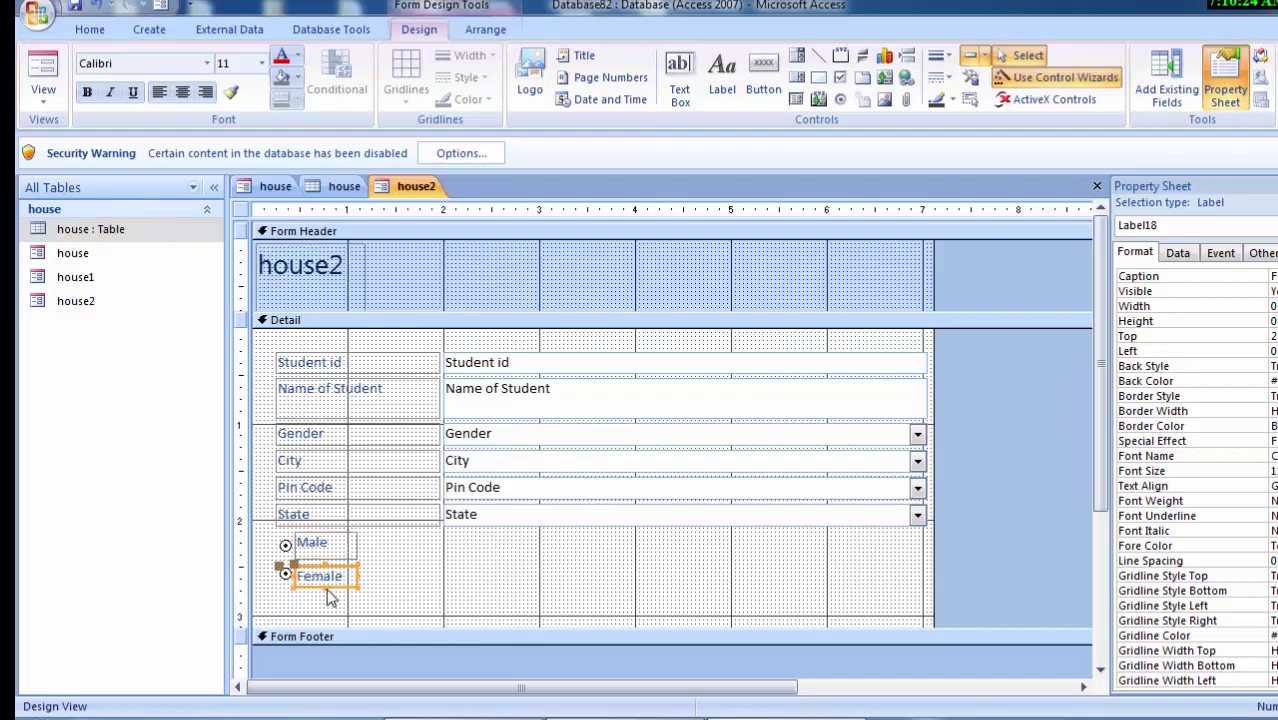
left_click_drag(322, 588, 322, 598)
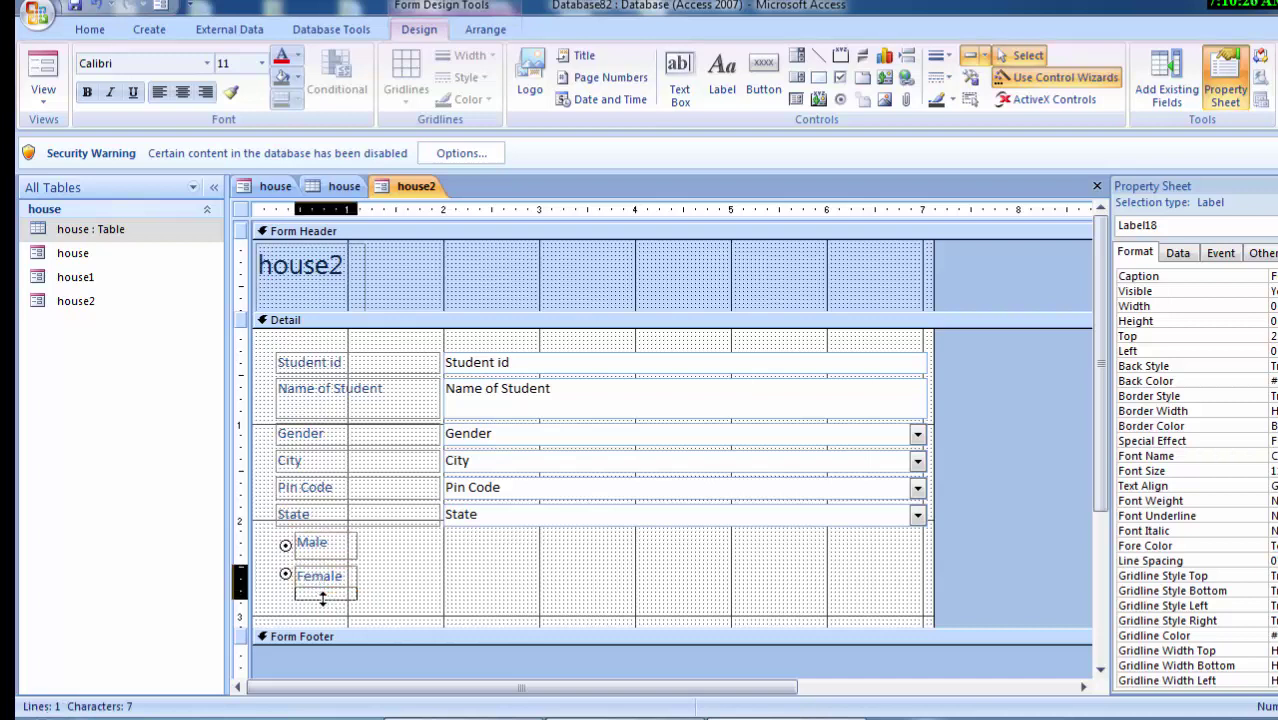
left_click(442, 587)
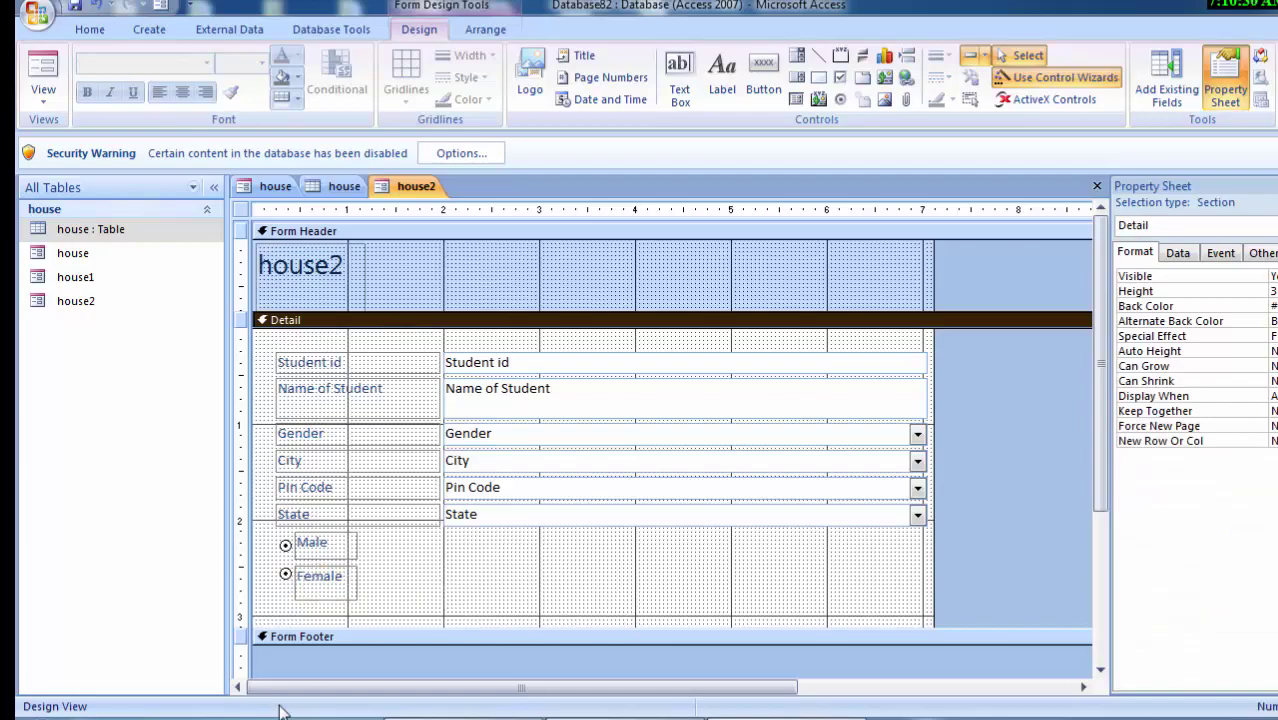
Fill the Female label with dark red and set the label text to white.
left_click(310, 598)
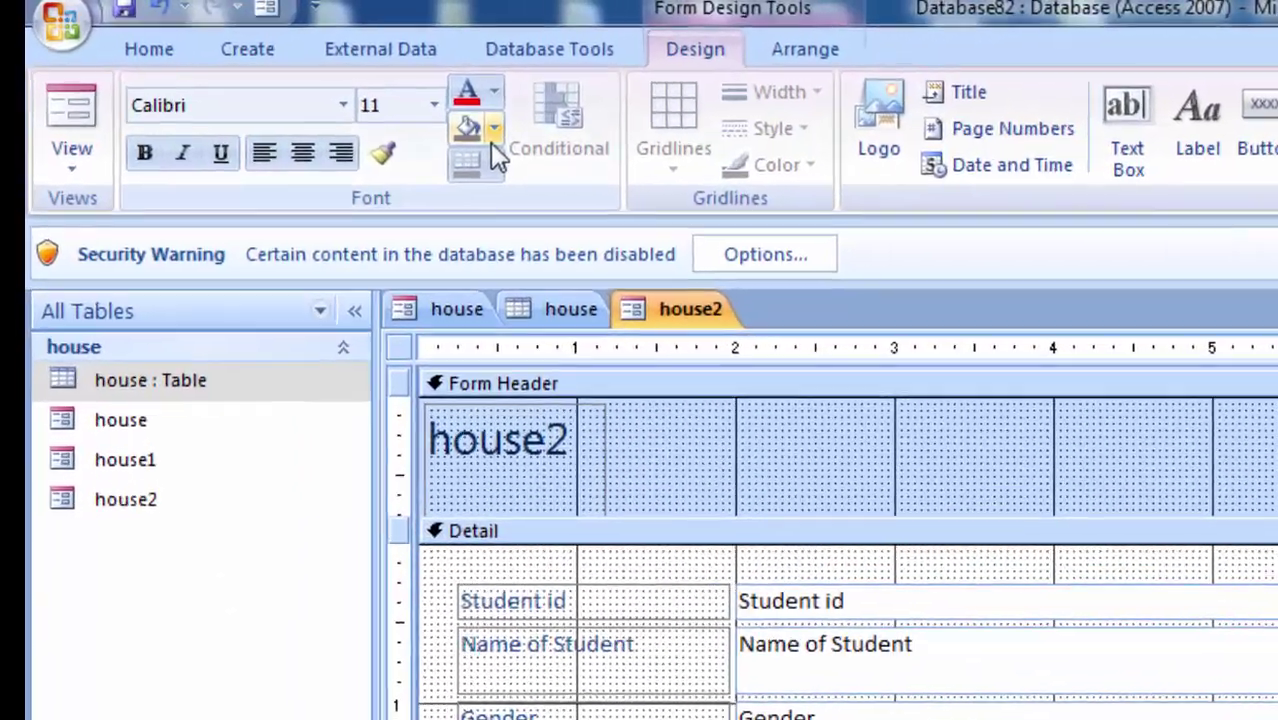
left_click(297, 78)
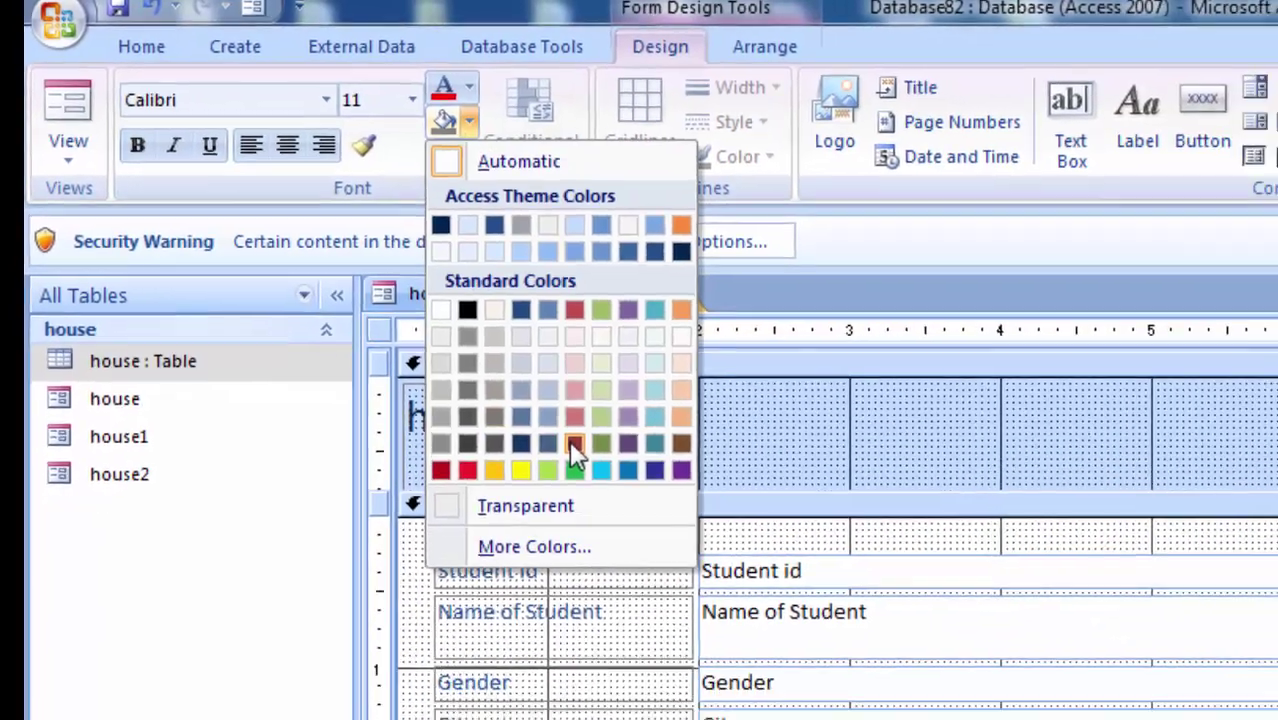
left_click(572, 444)
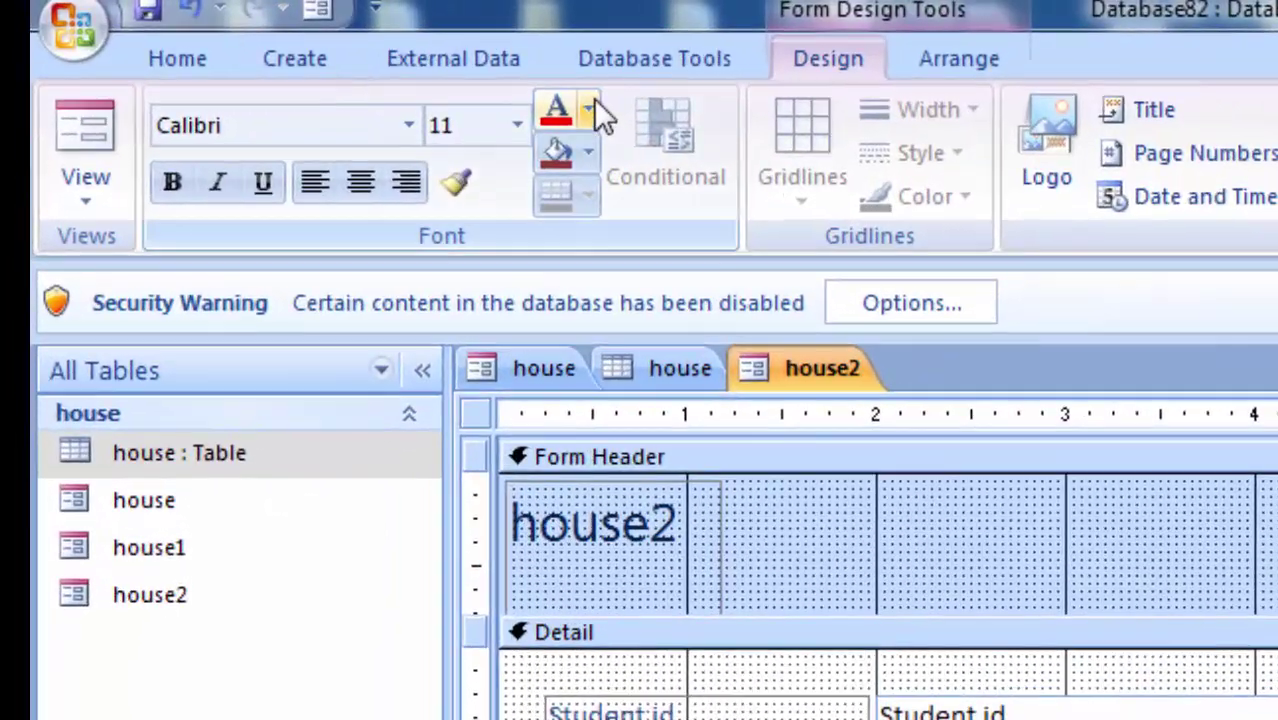
left_click(591, 108)
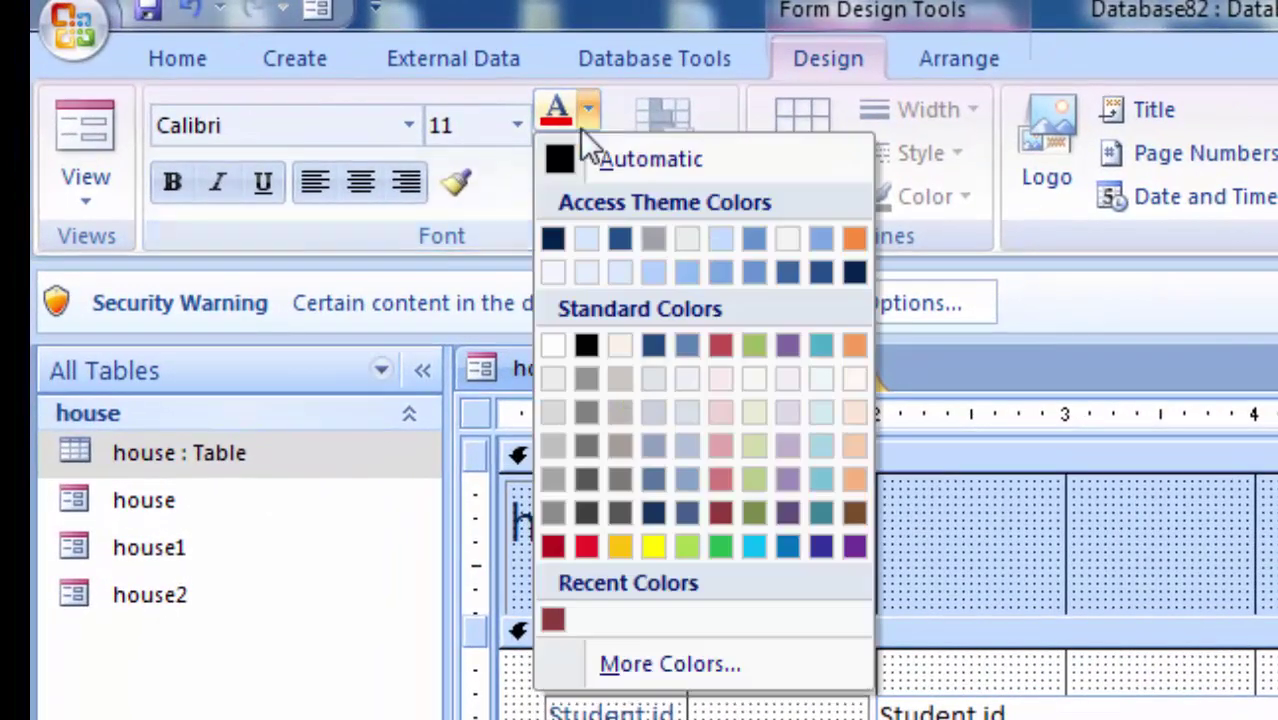
left_click(552, 274)
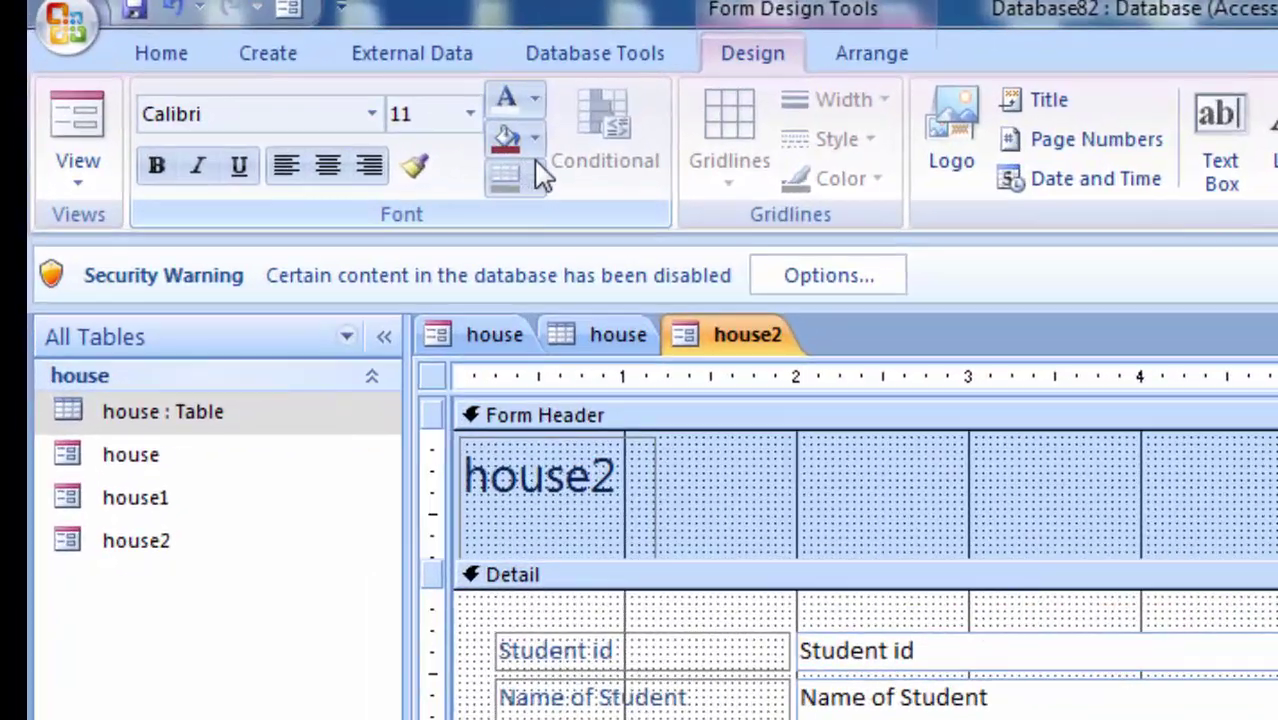
Fill the Male label with black and deselect to review the colours.
left_click(344, 88)
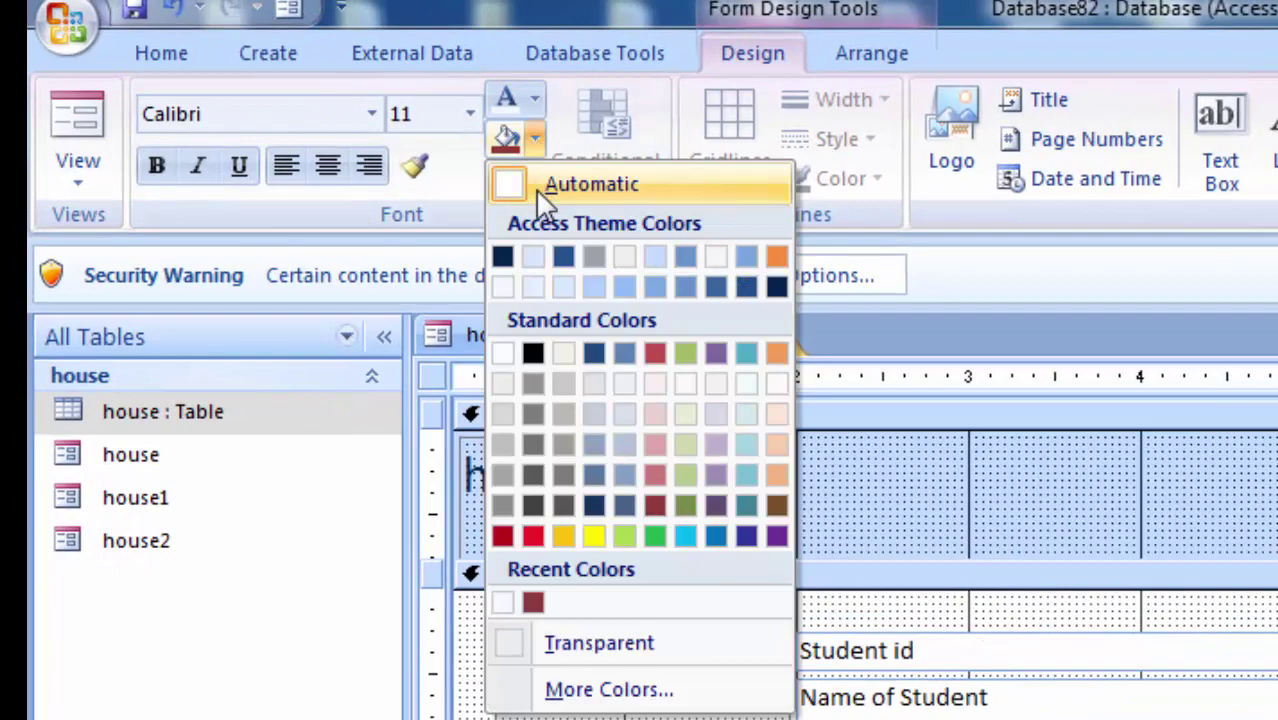
left_click(532, 354)
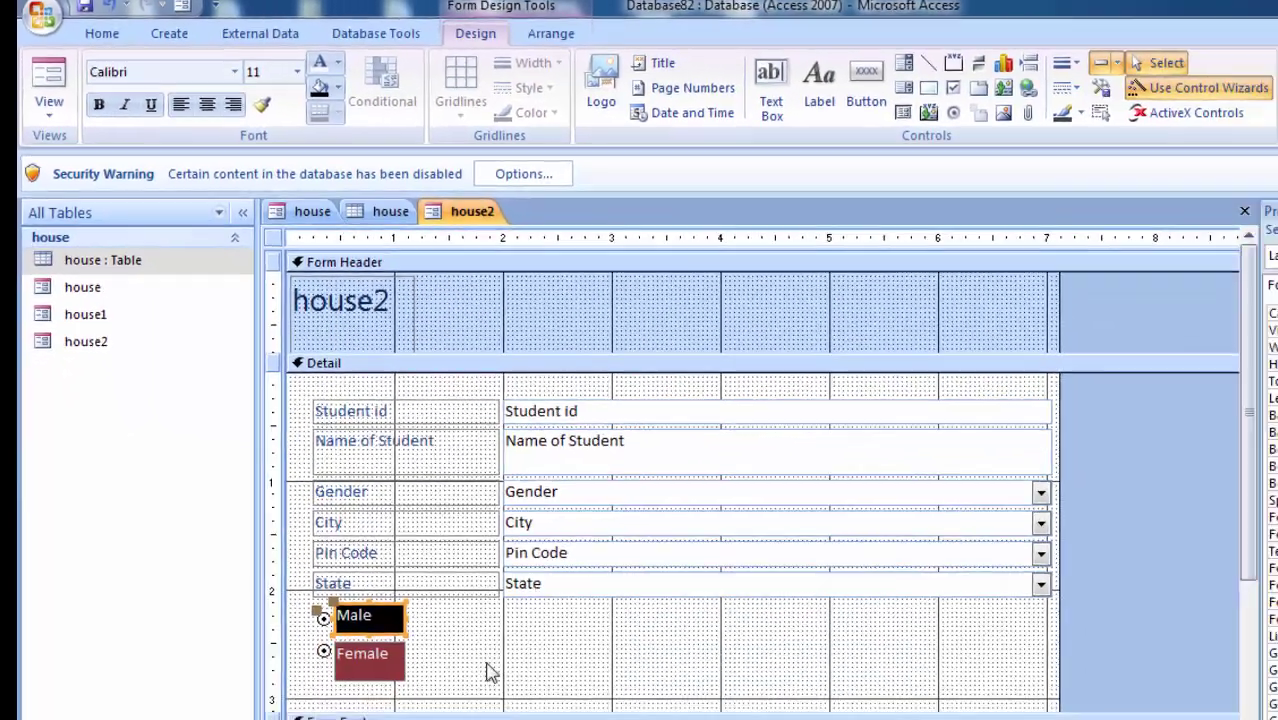
left_click(377, 587)
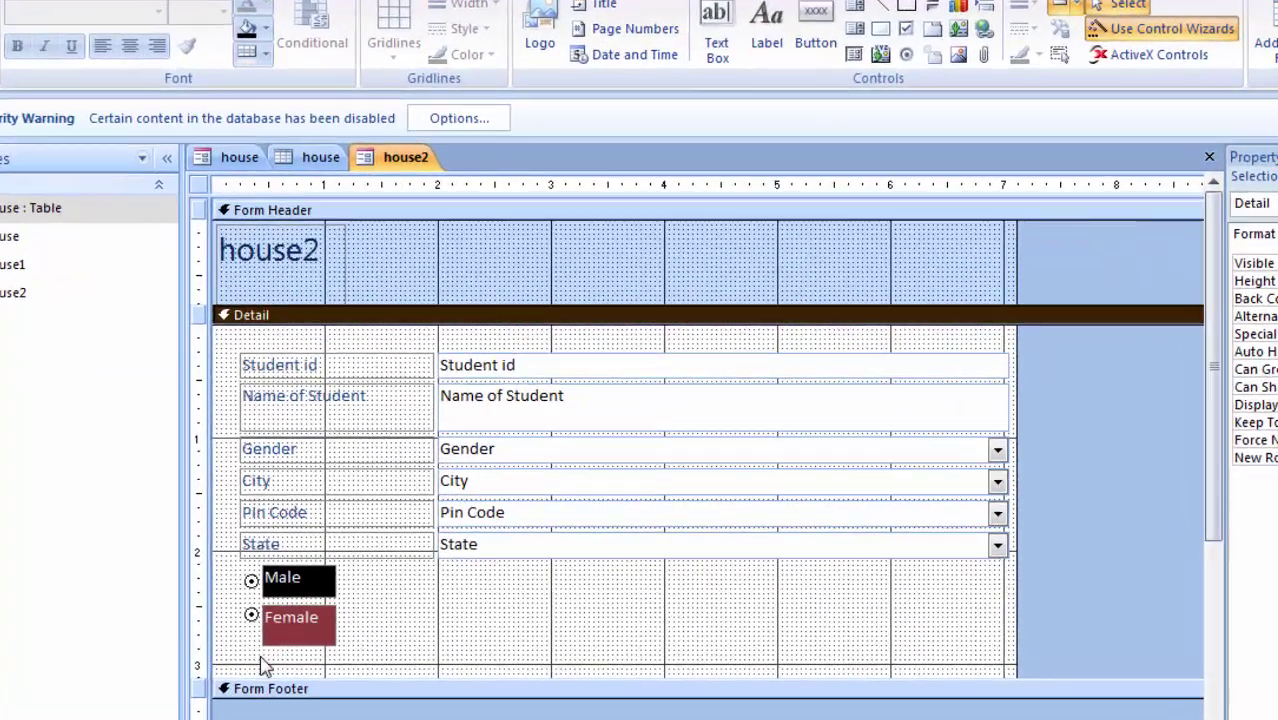